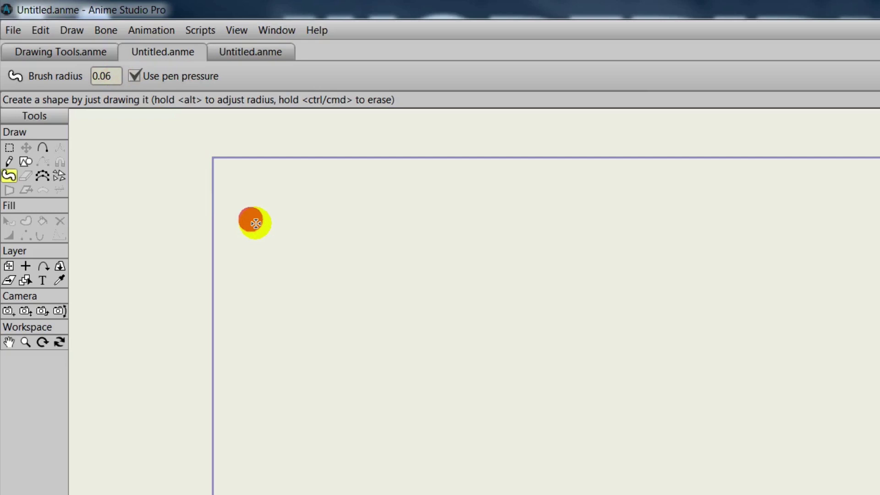
# - Enlarge the Blob Brush and paint the green head loop, filling its left notch
pyautogui.click(338, 261)
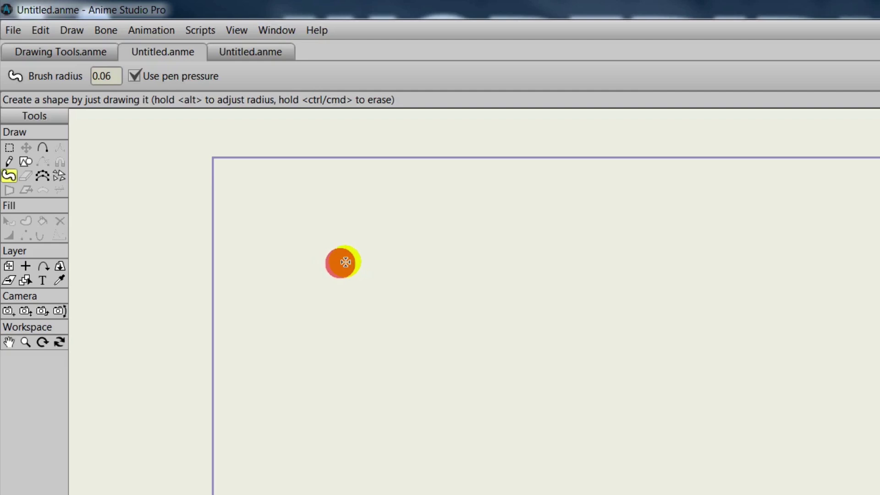
pyautogui.moveTo(348, 261)
pyautogui.mouseDown()
pyautogui.moveTo(415, 321)
pyautogui.moveTo(472, 304)
pyautogui.moveTo(513, 276)
pyautogui.moveTo(626, 268)
pyautogui.moveTo(653, 289)
pyautogui.moveTo(663, 325)
pyautogui.moveTo(650, 363)
pyautogui.moveTo(613, 380)
pyautogui.moveTo(527, 393)
pyautogui.moveTo(462, 425)
pyautogui.moveTo(388, 443)
pyautogui.moveTo(440, 405)
pyautogui.moveTo(463, 372)
pyautogui.moveTo(334, 366)
pyautogui.moveTo(394, 338)
pyautogui.mouseUp()
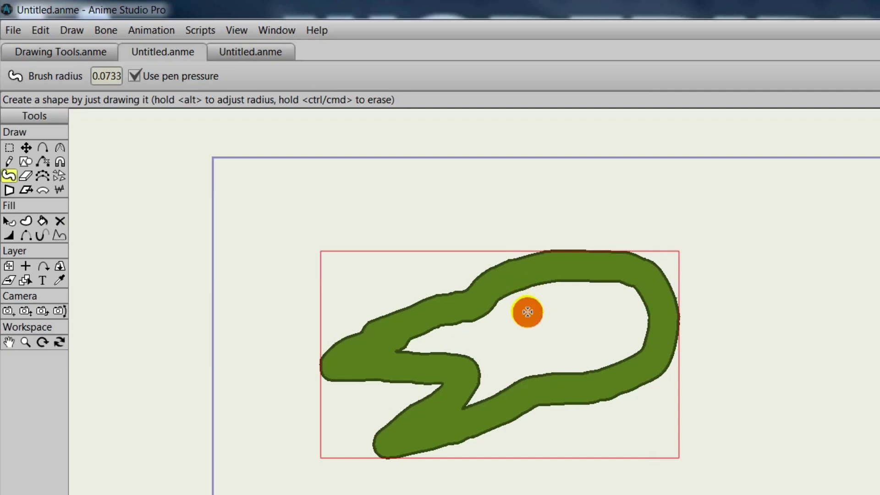
pyautogui.moveTo(387, 349)
pyautogui.mouseDown()
pyautogui.moveTo(447, 331)
pyautogui.moveTo(438, 355)
pyautogui.moveTo(465, 341)
pyautogui.moveTo(476, 348)
pyautogui.moveTo(463, 392)
pyautogui.moveTo(474, 392)
pyautogui.moveTo(463, 403)
pyautogui.moveTo(491, 383)
pyautogui.moveTo(517, 380)
pyautogui.mouseUp()
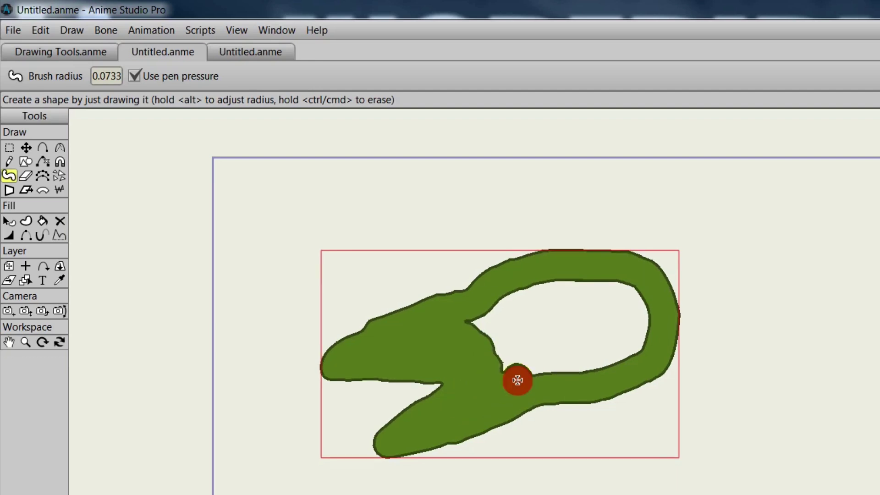
pyautogui.click(516, 348)
# - Fill the loop's interior and inner notch green, then paint a pointed horn on top
pyautogui.moveTo(539, 349)
pyautogui.mouseDown()
pyautogui.moveTo(581, 348)
pyautogui.moveTo(499, 334)
pyautogui.moveTo(564, 311)
pyautogui.moveTo(592, 310)
pyautogui.moveTo(609, 324)
pyautogui.moveTo(588, 335)
pyautogui.moveTo(536, 340)
pyautogui.mouseUp()
pyautogui.click(501, 335)
pyautogui.click(535, 339)
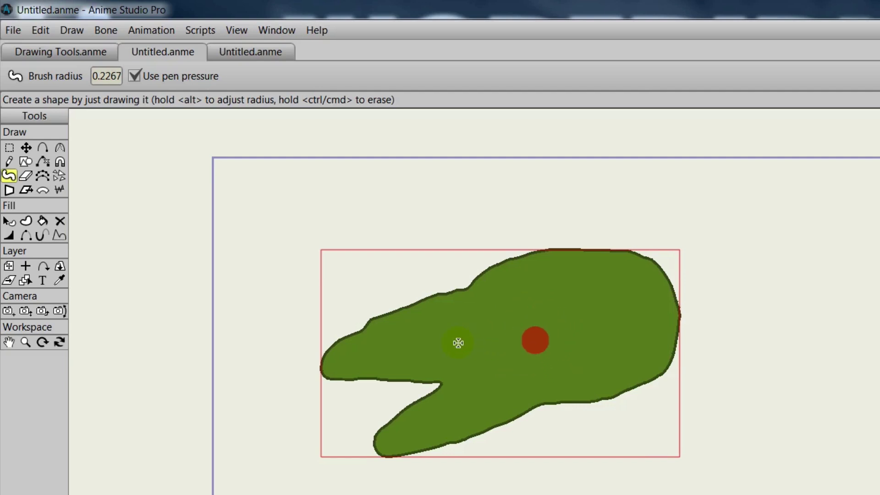
pyautogui.moveTo(560, 261)
pyautogui.mouseDown()
pyautogui.moveTo(611, 218)
pyautogui.moveTo(638, 178)
pyautogui.moveTo(639, 275)
pyautogui.moveTo(628, 231)
pyautogui.moveTo(599, 265)
pyautogui.moveTo(609, 250)
pyautogui.moveTo(742, 349)
pyautogui.moveTo(730, 397)
pyautogui.moveTo(690, 431)
pyautogui.moveTo(625, 454)
pyautogui.moveTo(597, 443)
pyautogui.moveTo(568, 391)
pyautogui.moveTo(630, 445)
pyautogui.moveTo(611, 399)
pyautogui.moveTo(627, 397)
pyautogui.moveTo(652, 424)
pyautogui.moveTo(704, 415)
pyautogui.moveTo(687, 414)
pyautogui.moveTo(669, 353)
pyautogui.moveTo(672, 319)
pyautogui.moveTo(690, 375)
pyautogui.moveTo(708, 389)
pyautogui.moveTo(711, 339)
pyautogui.moveTo(714, 387)
pyautogui.mouseUp()
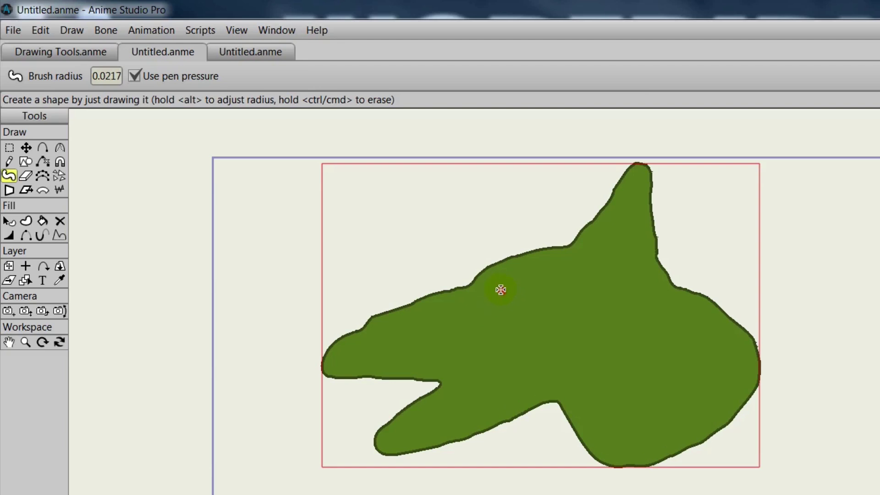
# - Erase an eye hole and carve jagged teeth along the mouth and lower jaw
pyautogui.moveTo(497, 287); pyautogui.dragTo(533, 291)
pyautogui.moveTo(499, 291); pyautogui.dragTo(499, 291)
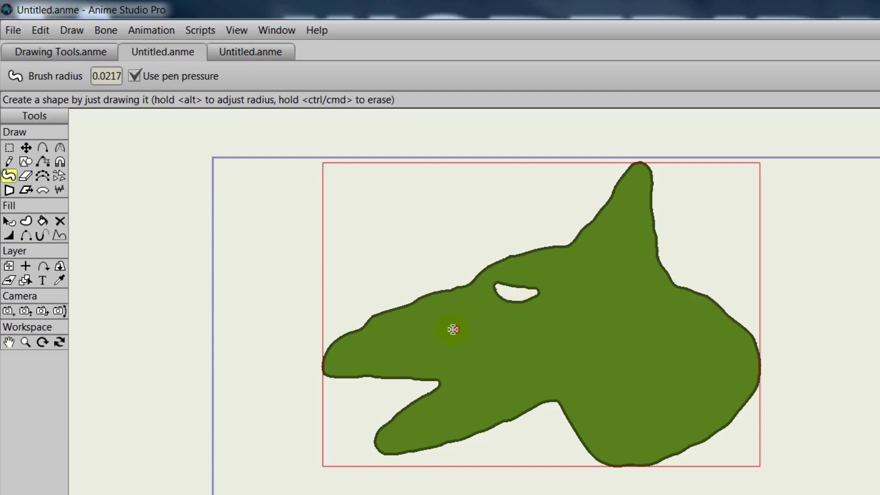
pyautogui.moveTo(343, 376)
pyautogui.mouseDown()
pyautogui.moveTo(364, 398)
pyautogui.moveTo(356, 368)
pyautogui.moveTo(382, 387)
pyautogui.moveTo(381, 370)
pyautogui.moveTo(407, 391)
pyautogui.moveTo(405, 373)
pyautogui.moveTo(433, 383)
pyautogui.mouseUp()
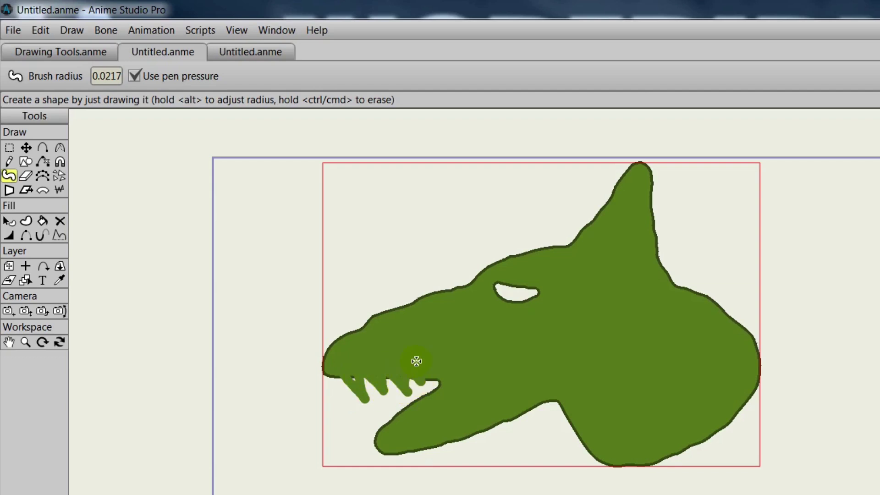
pyautogui.moveTo(355, 376); pyautogui.dragTo(353, 370)
pyautogui.moveTo(383, 412)
pyautogui.mouseDown()
pyautogui.moveTo(395, 433)
pyautogui.moveTo(380, 421)
pyautogui.moveTo(393, 426)
pyautogui.moveTo(389, 408)
pyautogui.moveTo(401, 417)
pyautogui.moveTo(409, 399)
pyautogui.mouseUp()
pyautogui.moveTo(410, 396); pyautogui.dragTo(418, 389)
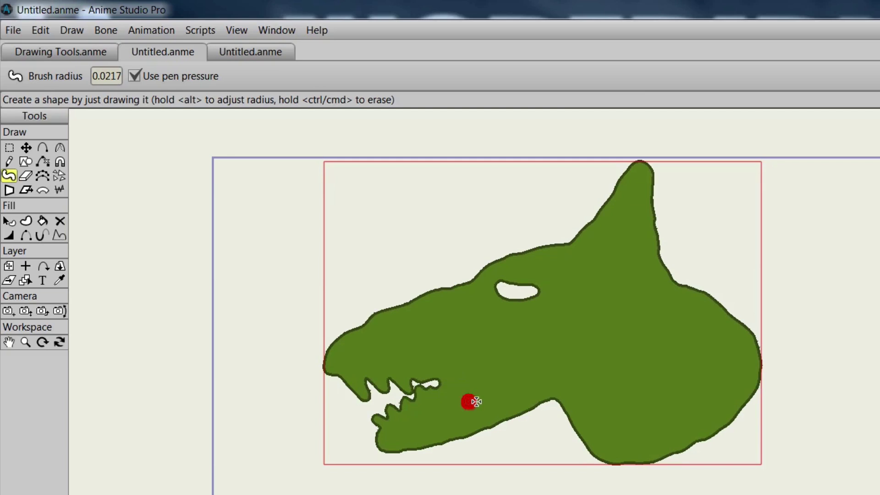
# - With brush radius 0.04, reshape the lower jaw, horn slope, eye outline and brow line
pyautogui.moveTo(476, 402); pyautogui.dragTo(475, 403)
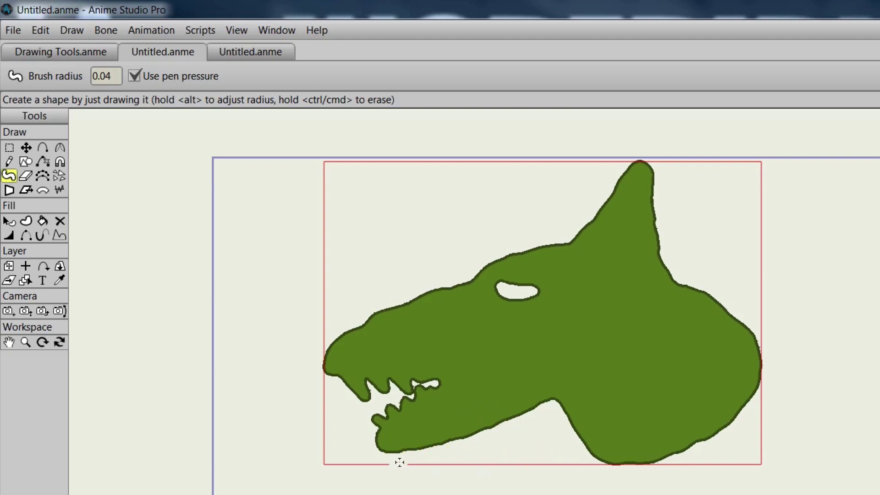
pyautogui.moveTo(399, 462)
pyautogui.mouseDown()
pyautogui.moveTo(468, 434)
pyautogui.moveTo(543, 422)
pyautogui.moveTo(550, 412)
pyautogui.mouseUp()
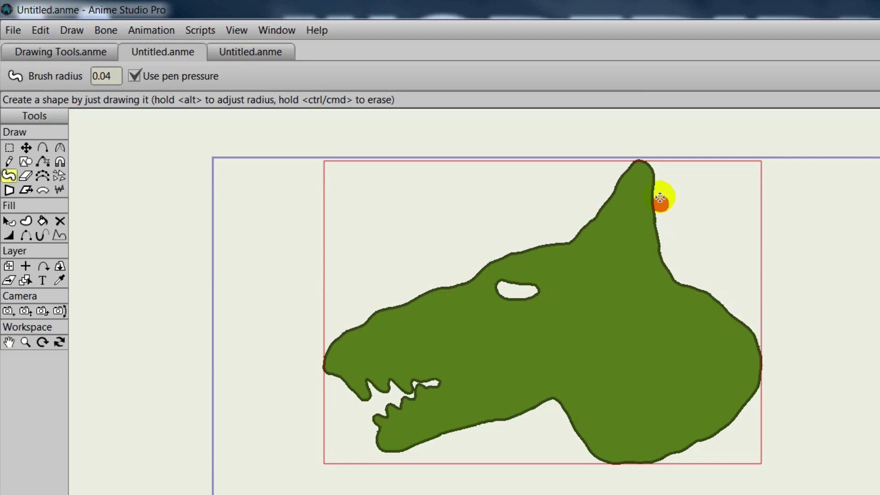
pyautogui.moveTo(660, 197)
pyautogui.mouseDown()
pyautogui.moveTo(632, 157)
pyautogui.moveTo(642, 146)
pyautogui.moveTo(648, 143)
pyautogui.moveTo(597, 201)
pyautogui.moveTo(552, 232)
pyautogui.mouseUp()
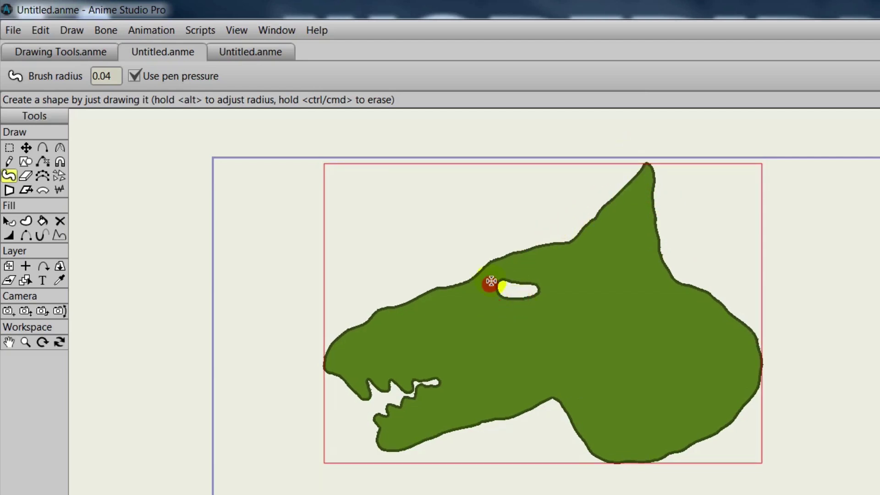
pyautogui.moveTo(492, 282); pyautogui.dragTo(491, 279)
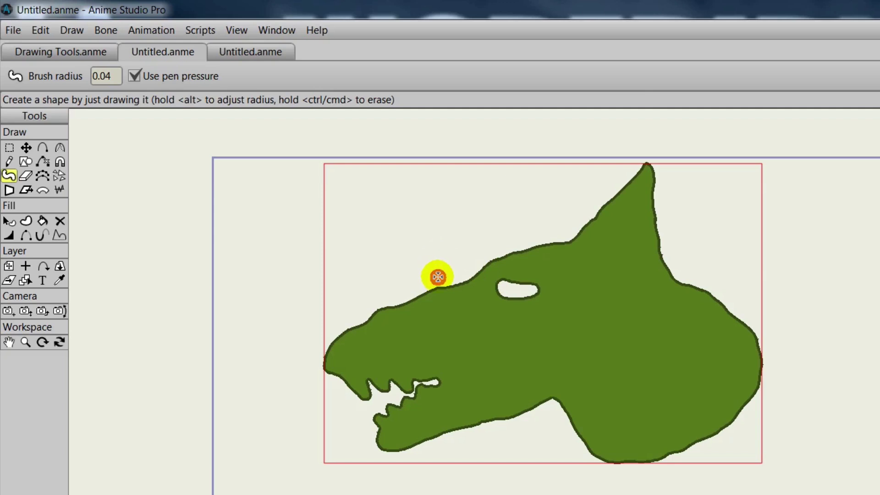
pyautogui.moveTo(438, 277); pyautogui.dragTo(531, 286)
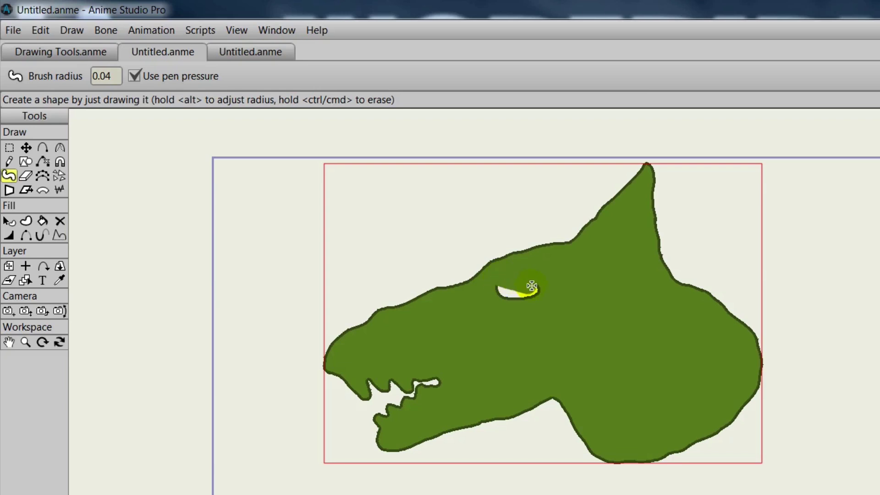
pyautogui.rightClick(567, 289)
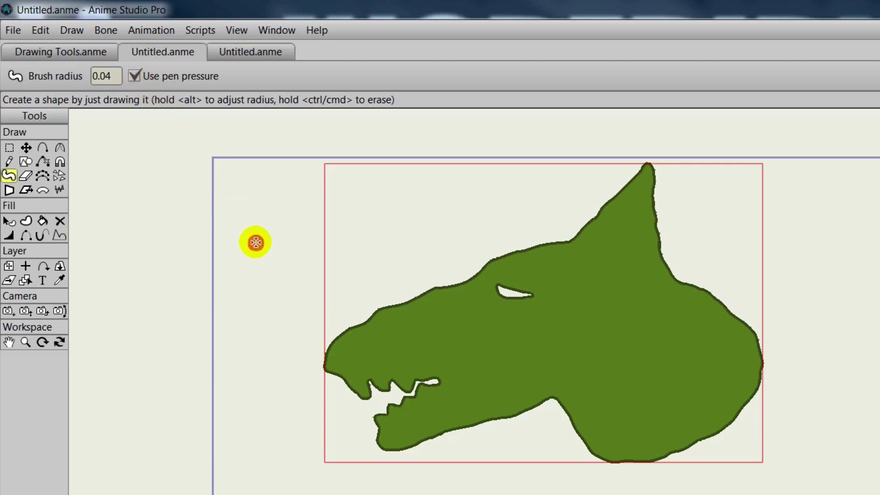
# - Set Curve Simplify to radius 0.20, simplify the snout's upper curve, then select all points
pyautogui.click(26, 147)
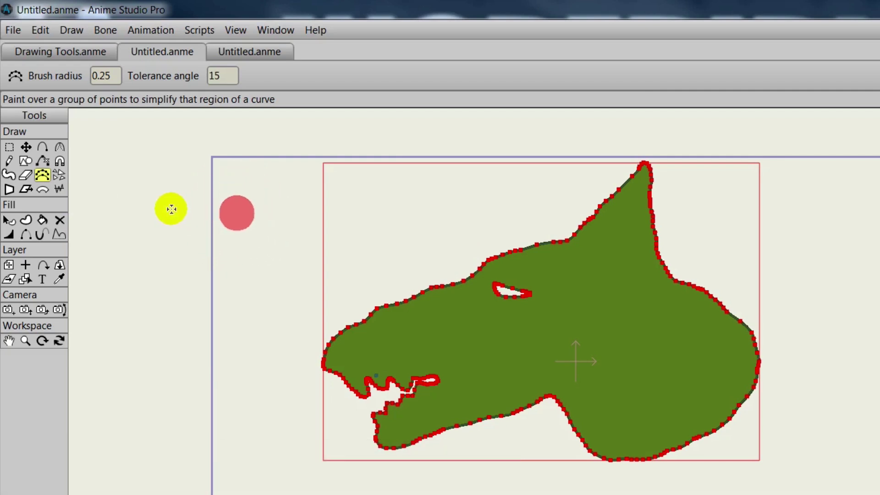
pyautogui.moveTo(188, 212)
pyautogui.mouseDown()
pyautogui.moveTo(216, 215)
pyautogui.moveTo(144, 122)
pyautogui.moveTo(125, 120)
pyautogui.mouseUp()
pyautogui.click(112, 75)
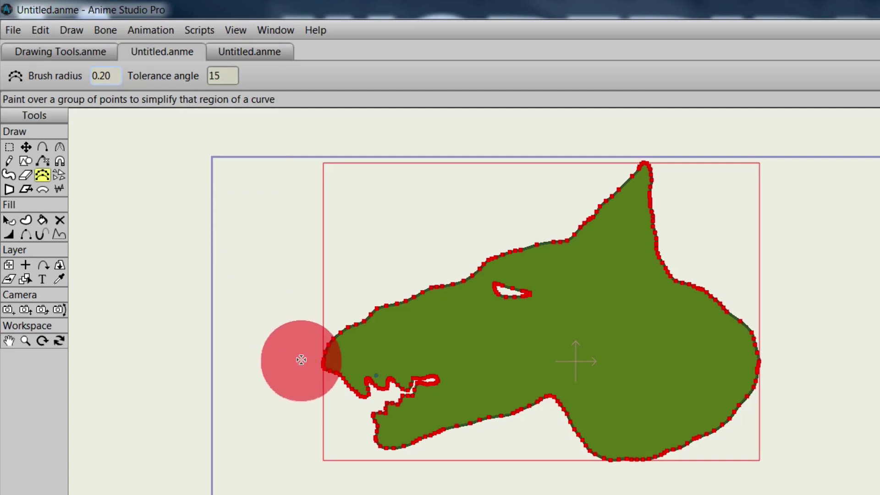
pyautogui.moveTo(300, 358)
pyautogui.mouseDown()
pyautogui.moveTo(355, 318)
pyautogui.moveTo(434, 296)
pyautogui.moveTo(516, 249)
pyautogui.moveTo(584, 225)
pyautogui.moveTo(676, 157)
pyautogui.moveTo(726, 133)
pyautogui.mouseUp()
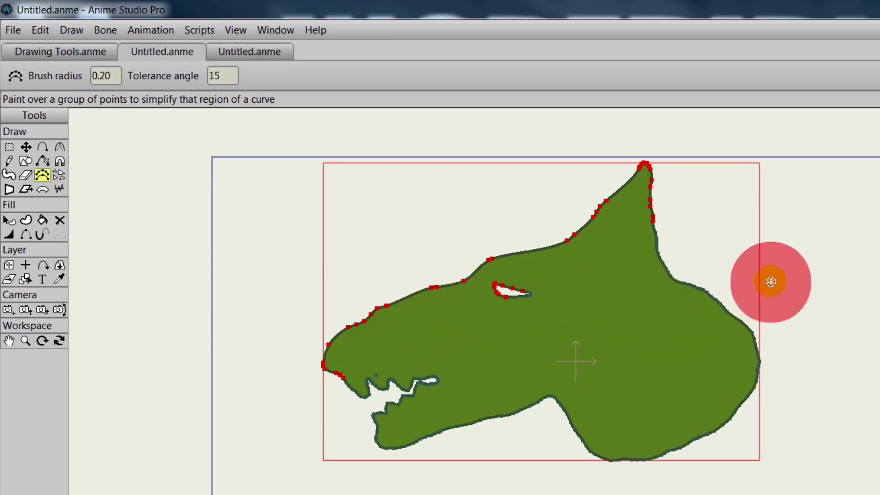
pyautogui.hotkey('ctrl', 'a')
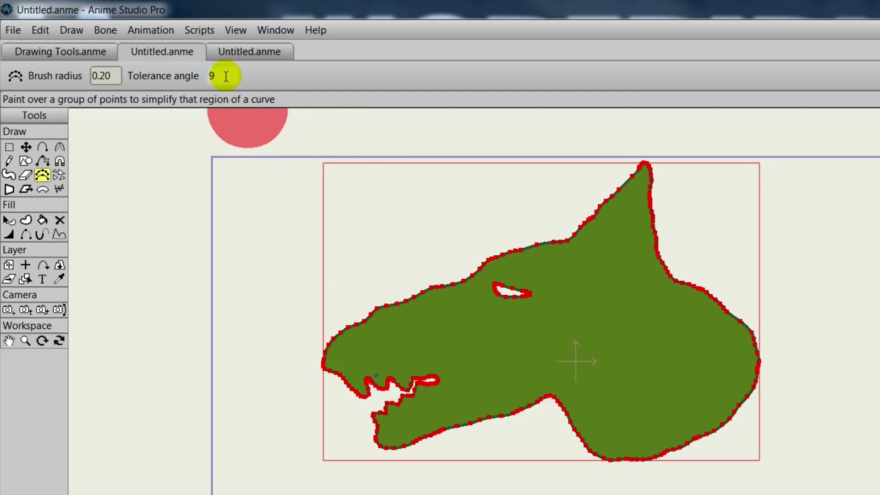
# - Simplify the upper snout, then at radius 0.0683 the right edge, ear edge and lower jaw
pyautogui.moveTo(300, 352)
pyautogui.mouseDown()
pyautogui.moveTo(421, 296)
pyautogui.moveTo(466, 246)
pyautogui.moveTo(565, 216)
pyautogui.mouseUp()
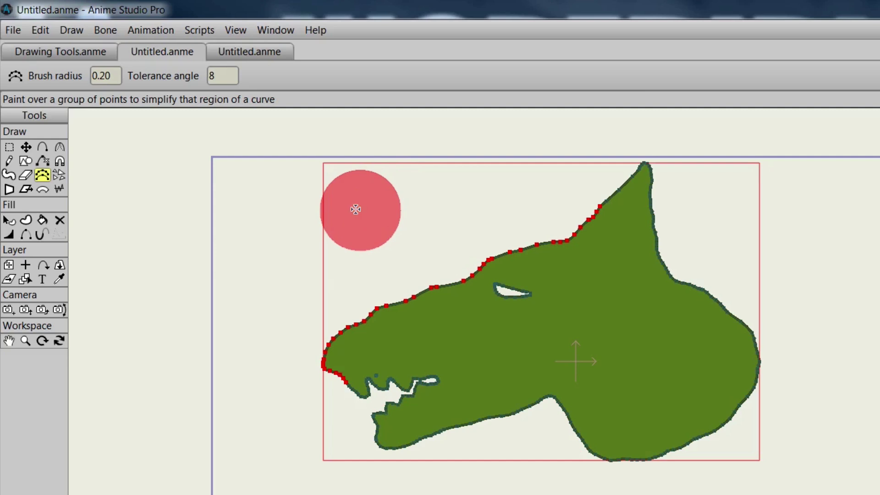
pyautogui.moveTo(355, 209); pyautogui.dragTo(307, 208)
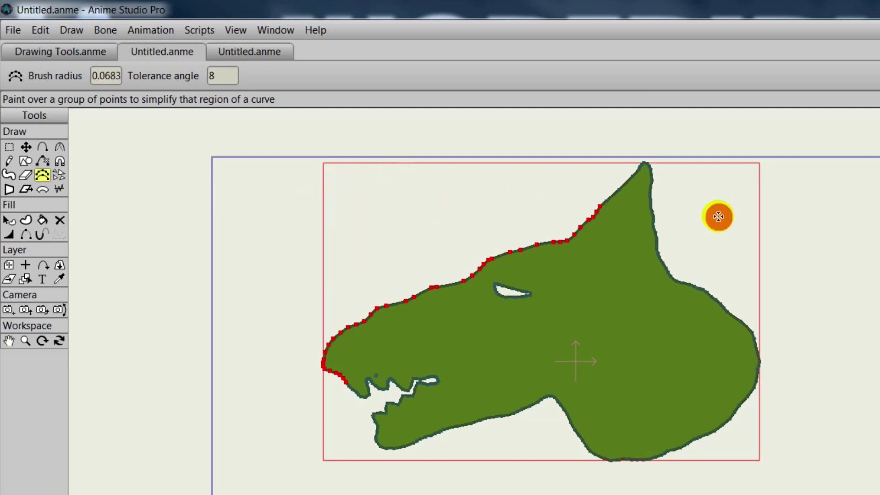
pyautogui.moveTo(654, 189)
pyautogui.mouseDown()
pyautogui.moveTo(654, 238)
pyautogui.moveTo(679, 281)
pyautogui.moveTo(733, 314)
pyautogui.moveTo(761, 360)
pyautogui.moveTo(738, 408)
pyautogui.moveTo(668, 462)
pyautogui.moveTo(591, 463)
pyautogui.moveTo(565, 415)
pyautogui.moveTo(527, 403)
pyautogui.moveTo(512, 411)
pyautogui.mouseUp()
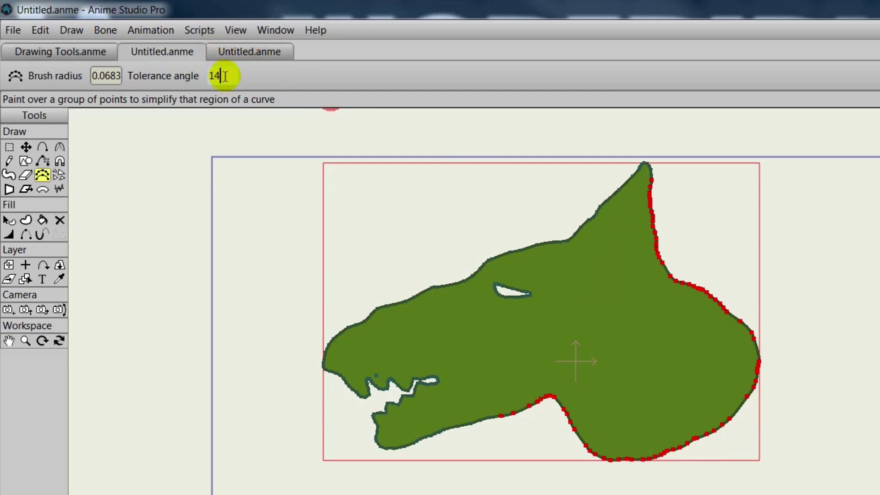
pyautogui.moveTo(654, 174)
pyautogui.mouseDown()
pyautogui.moveTo(646, 197)
pyautogui.moveTo(667, 274)
pyautogui.moveTo(715, 304)
pyautogui.moveTo(758, 359)
pyautogui.moveTo(754, 406)
pyautogui.mouseUp()
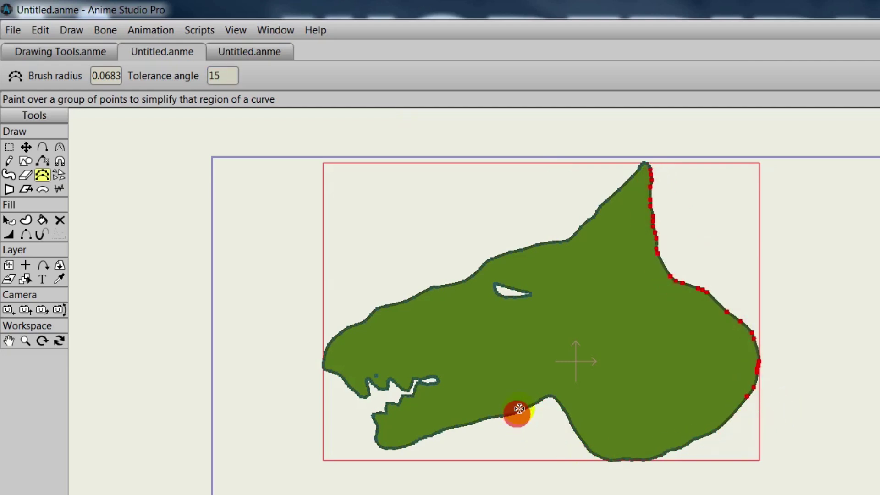
pyautogui.moveTo(517, 407)
pyautogui.mouseDown()
pyautogui.moveTo(381, 444)
pyautogui.moveTo(377, 417)
pyautogui.moveTo(431, 379)
pyautogui.moveTo(386, 378)
pyautogui.moveTo(361, 392)
pyautogui.moveTo(325, 362)
pyautogui.moveTo(319, 348)
pyautogui.moveTo(332, 327)
pyautogui.mouseUp()
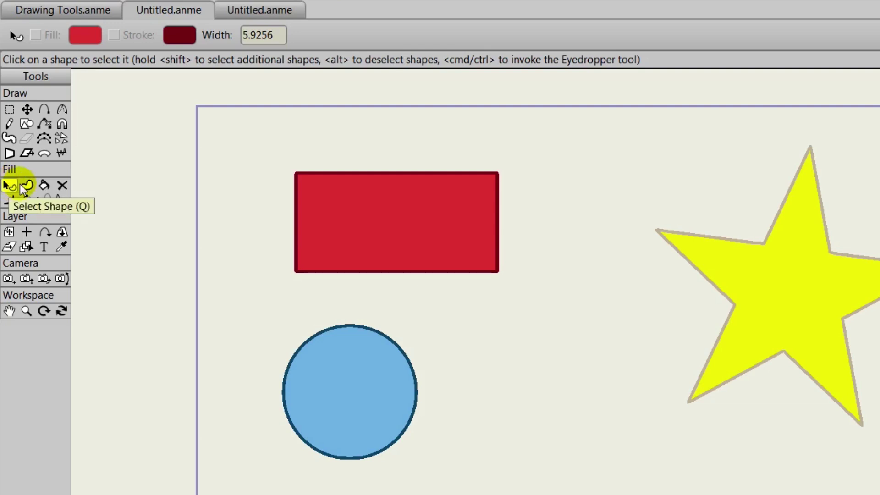
# - Erase a diagonal gap through the red rectangle, undoing the stray cut on the blue circle
pyautogui.click(354, 209)
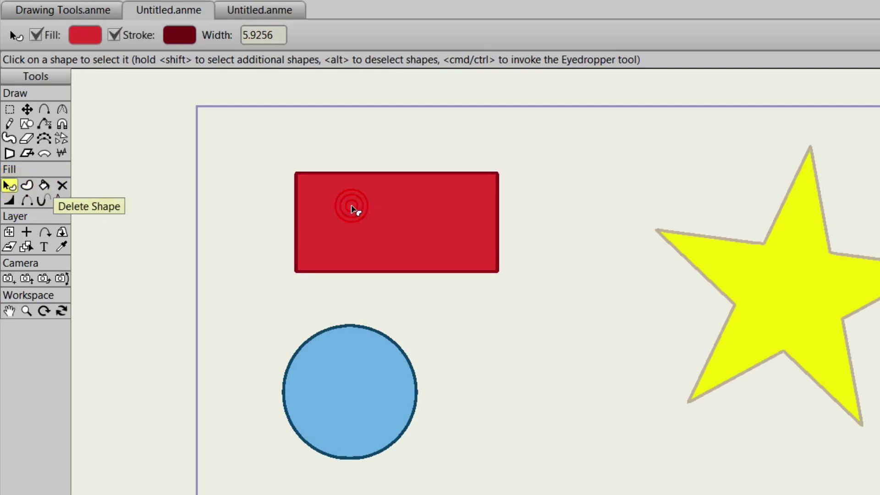
pyautogui.click(26, 138)
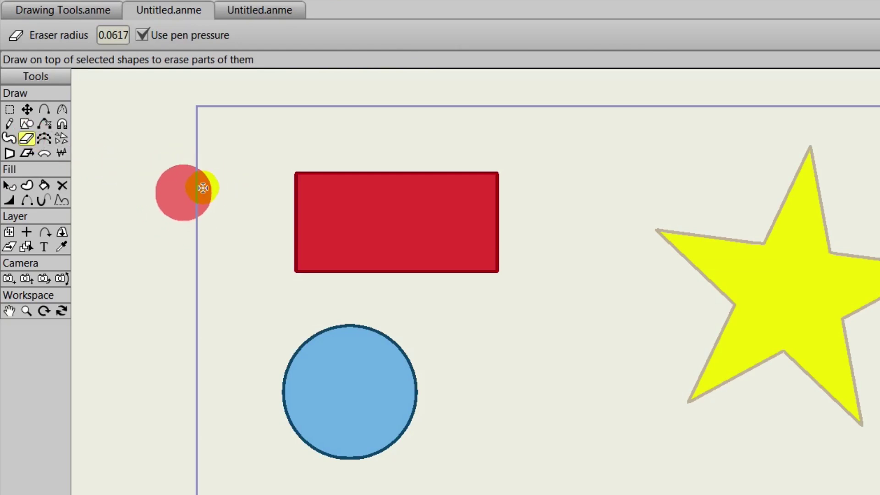
pyautogui.moveTo(185, 188)
pyautogui.mouseDown()
pyautogui.moveTo(226, 163)
pyautogui.moveTo(328, 129)
pyautogui.mouseUp()
pyautogui.moveTo(368, 189)
pyautogui.mouseDown()
pyautogui.moveTo(455, 337)
pyautogui.moveTo(467, 337)
pyautogui.moveTo(495, 321)
pyautogui.moveTo(526, 319)
pyautogui.moveTo(536, 130)
pyautogui.moveTo(508, 193)
pyautogui.moveTo(536, 229)
pyautogui.moveTo(506, 207)
pyautogui.moveTo(478, 157)
pyautogui.moveTo(531, 185)
pyautogui.mouseUp()
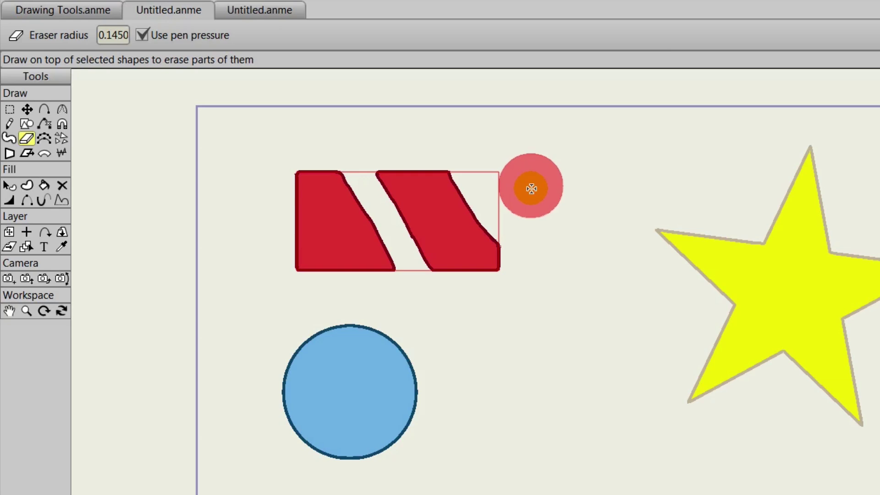
pyautogui.moveTo(531, 189)
pyautogui.mouseDown()
pyautogui.moveTo(486, 281)
pyautogui.moveTo(411, 339)
pyautogui.moveTo(399, 395)
pyautogui.moveTo(409, 416)
pyautogui.moveTo(464, 466)
pyautogui.mouseUp()
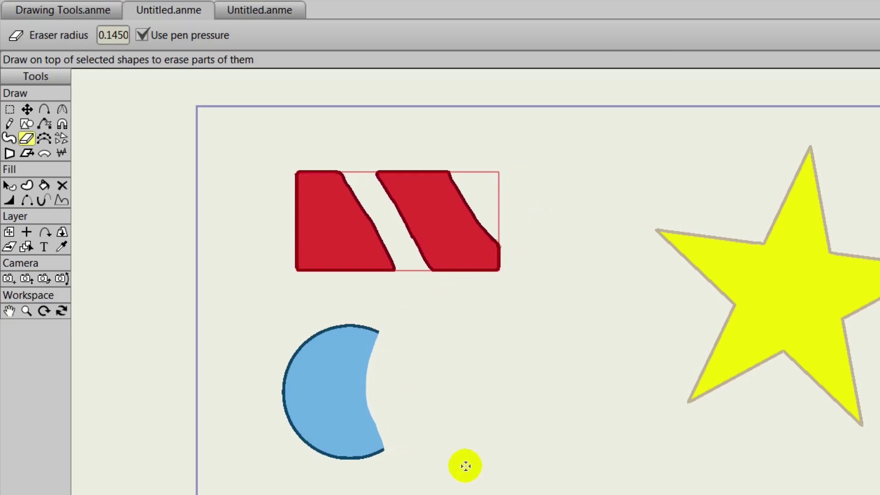
pyautogui.hotkey('ctrl', 'z')
pyautogui.click(466, 466)
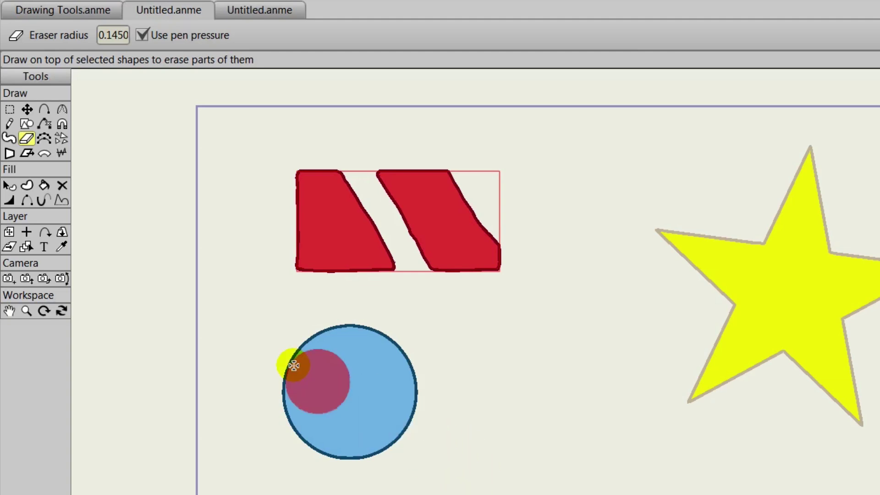
# - Select the blue circle and erase a curved bite to make a crescent
pyautogui.click(10, 186)
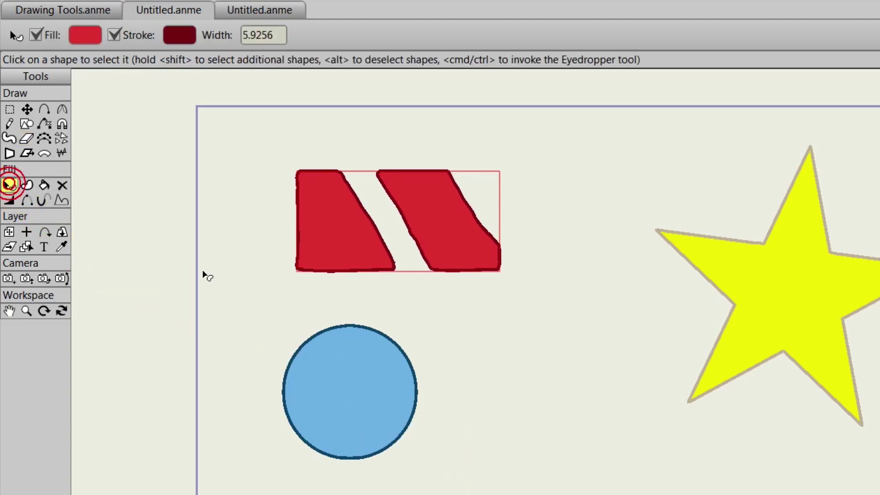
pyautogui.click(315, 370)
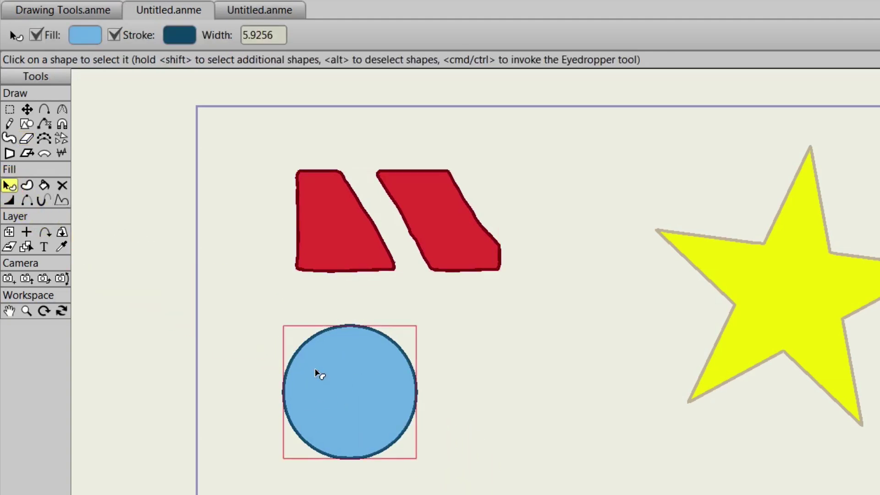
pyautogui.click(30, 139)
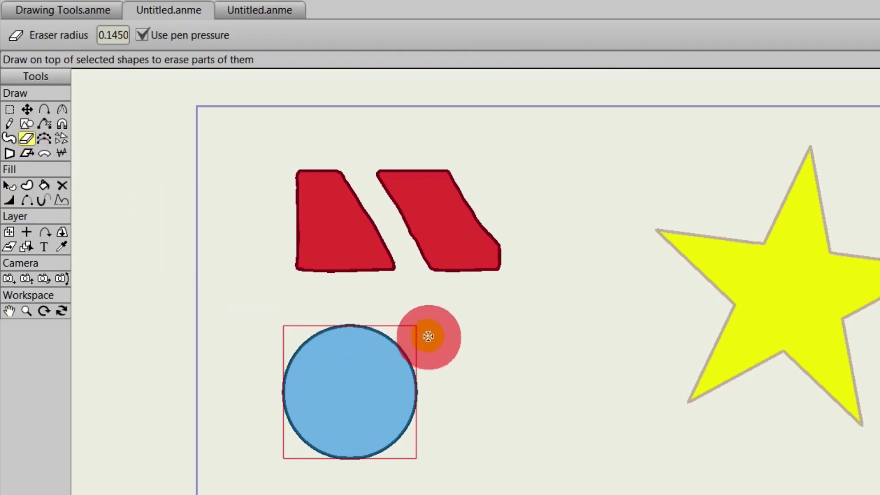
pyautogui.moveTo(428, 336)
pyautogui.mouseDown()
pyautogui.moveTo(384, 346)
pyautogui.moveTo(369, 375)
pyautogui.moveTo(371, 395)
pyautogui.moveTo(403, 424)
pyautogui.moveTo(411, 375)
pyautogui.mouseUp()
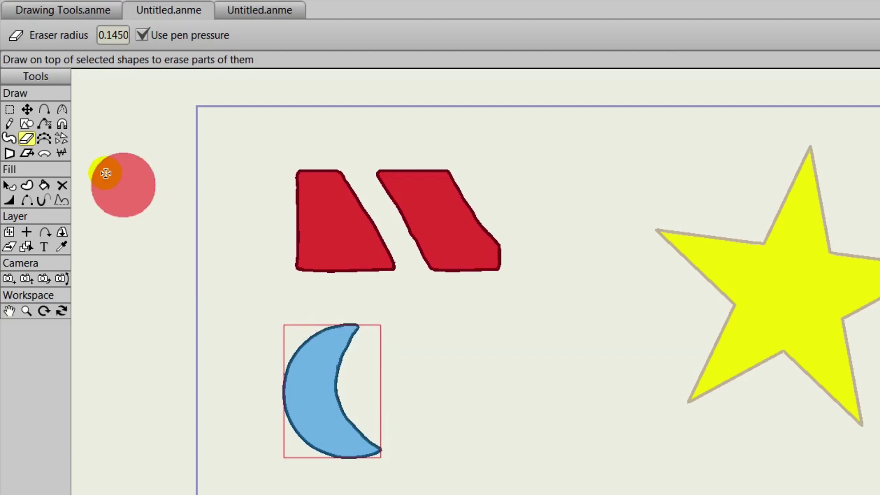
# - Select the yellow star and erase a winding path through it
pyautogui.click(27, 110)
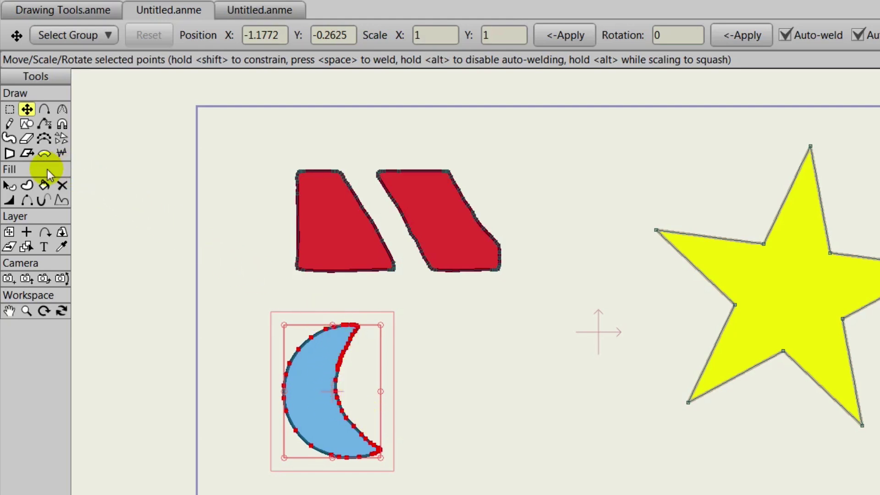
pyautogui.click(9, 186)
pyautogui.click(767, 276)
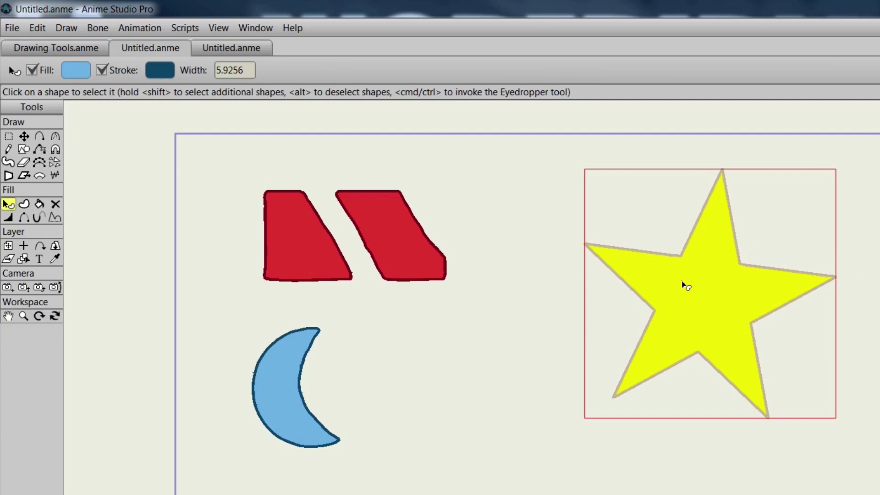
pyautogui.click(24, 161)
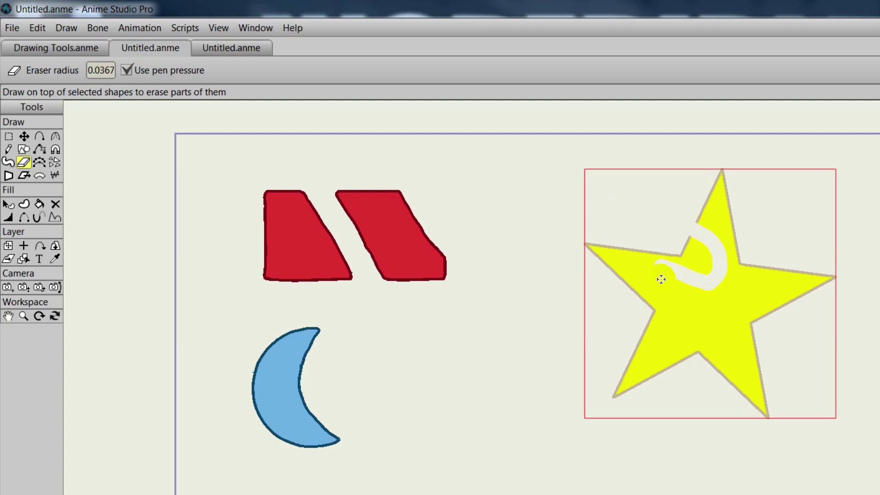
pyautogui.moveTo(661, 368)
pyautogui.mouseDown()
pyautogui.moveTo(691, 388)
pyautogui.moveTo(721, 374)
pyautogui.moveTo(751, 298)
pyautogui.moveTo(788, 305)
pyautogui.moveTo(794, 320)
pyautogui.moveTo(809, 286)
pyautogui.moveTo(794, 232)
pyautogui.moveTo(706, 195)
pyautogui.moveTo(637, 213)
pyautogui.moveTo(587, 292)
pyautogui.moveTo(582, 324)
pyautogui.moveTo(625, 357)
pyautogui.moveTo(666, 419)
pyautogui.mouseUp()
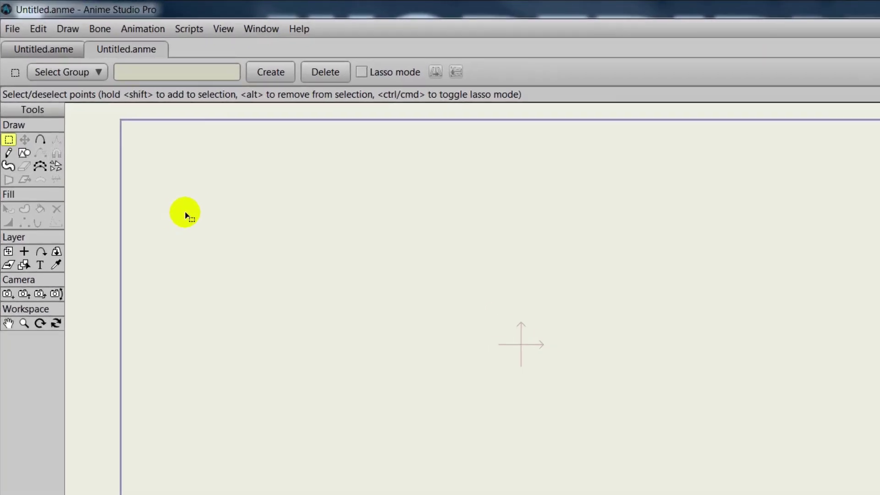
# - Draw a rectangle and try a purple interior-only Paint Bucket fill, then undo it
pyautogui.click(27, 157)
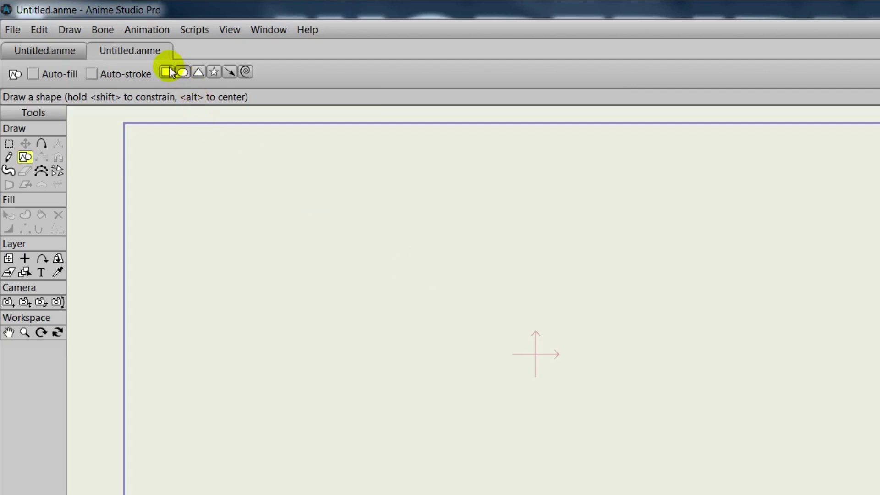
pyautogui.moveTo(381, 303); pyautogui.dragTo(767, 483)
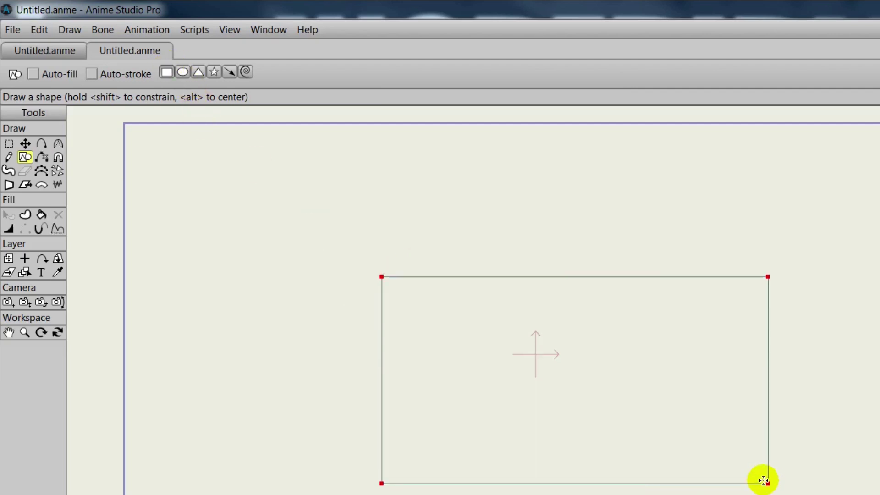
pyautogui.click(41, 215)
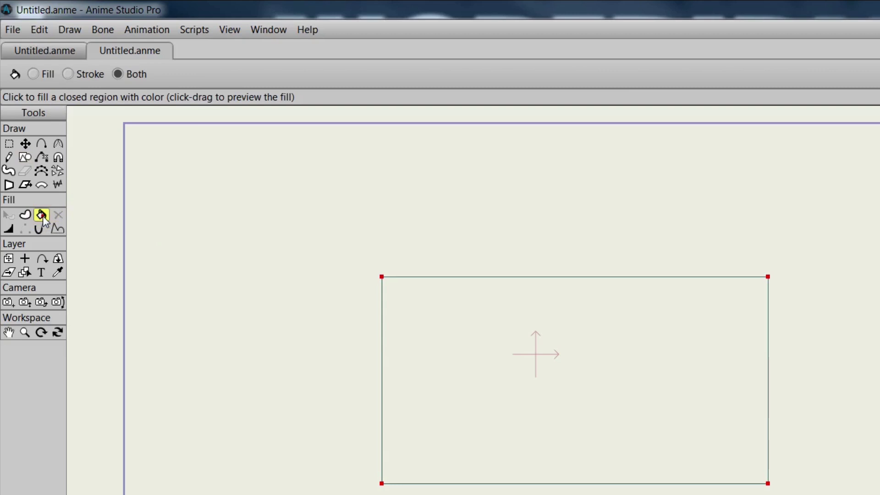
pyautogui.click(34, 74)
pyautogui.click(498, 350)
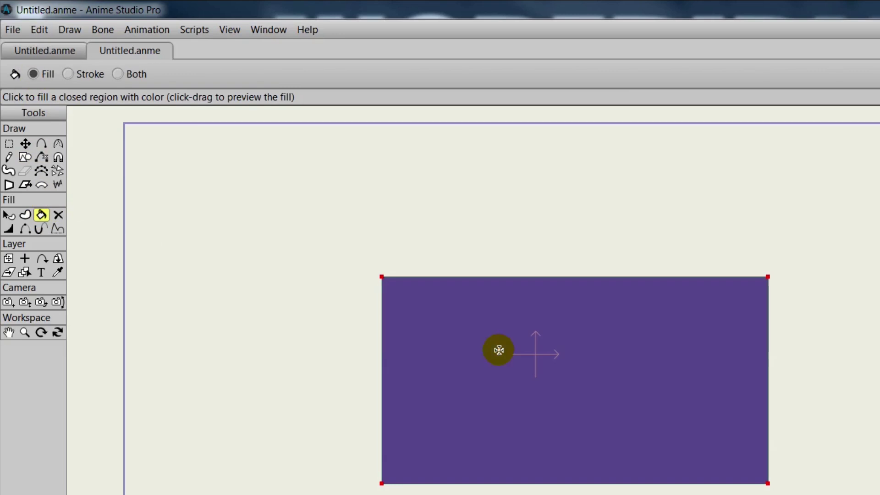
pyautogui.hotkey('ctrl', 'z')
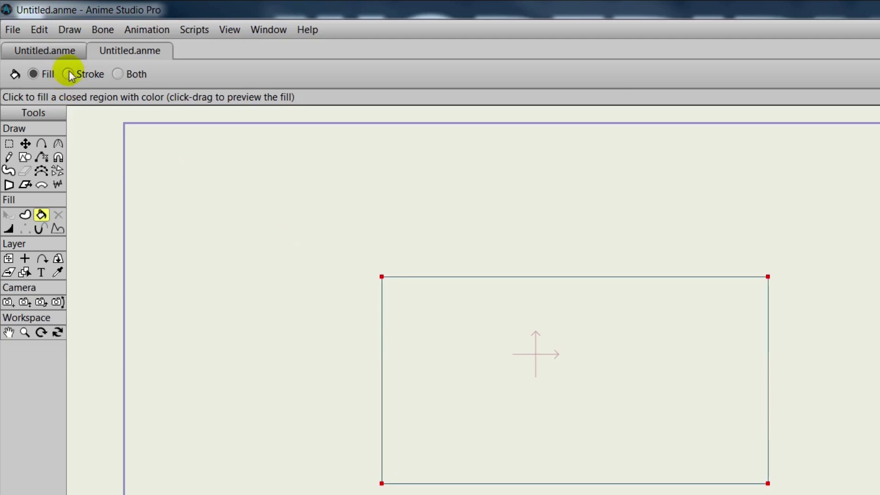
# - Try a thick black stroke and undo it, then apply fill and stroke together with Both
pyautogui.click(449, 276)
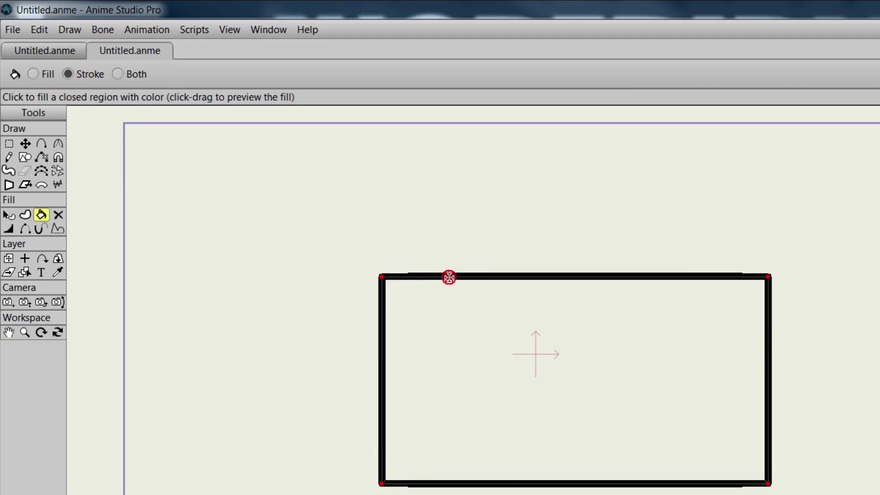
pyautogui.hotkey('ctrl', 'z')
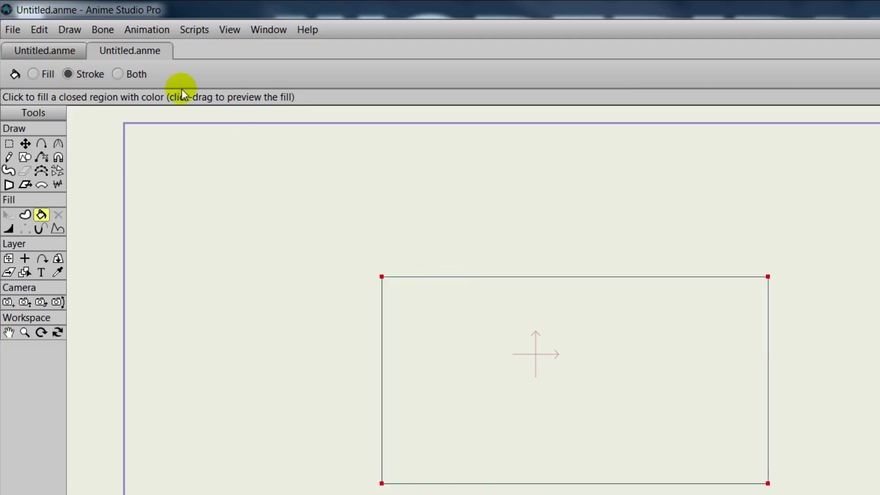
pyautogui.click(120, 74)
pyautogui.click(460, 352)
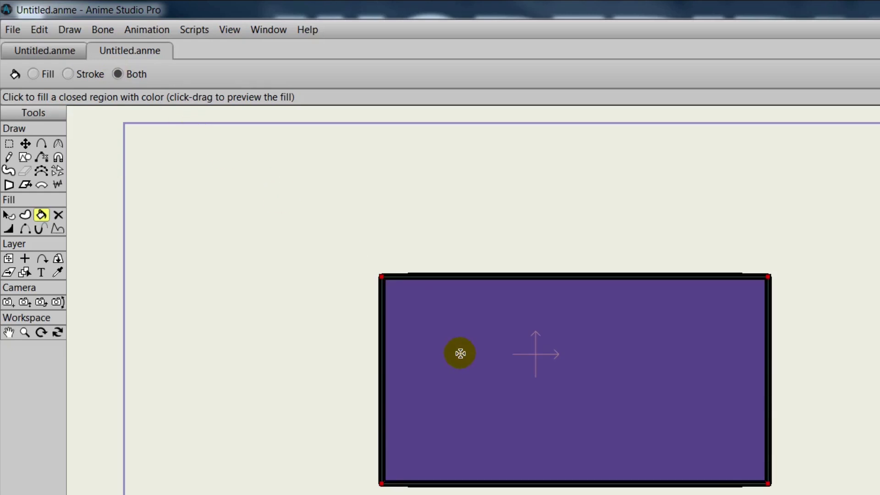
# - Select all the rectangle's points and delete it
pyautogui.click(8, 143)
pyautogui.moveTo(345, 238); pyautogui.dragTo(843, 494)
pyautogui.press('Delete')
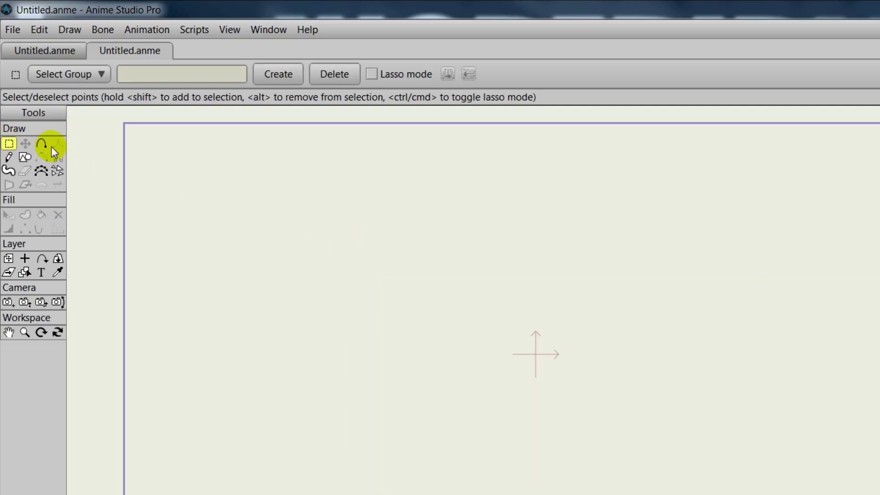
# - Draw a closed curved loop with Add Point and fill it purple with a black outline
pyautogui.click(36, 144)
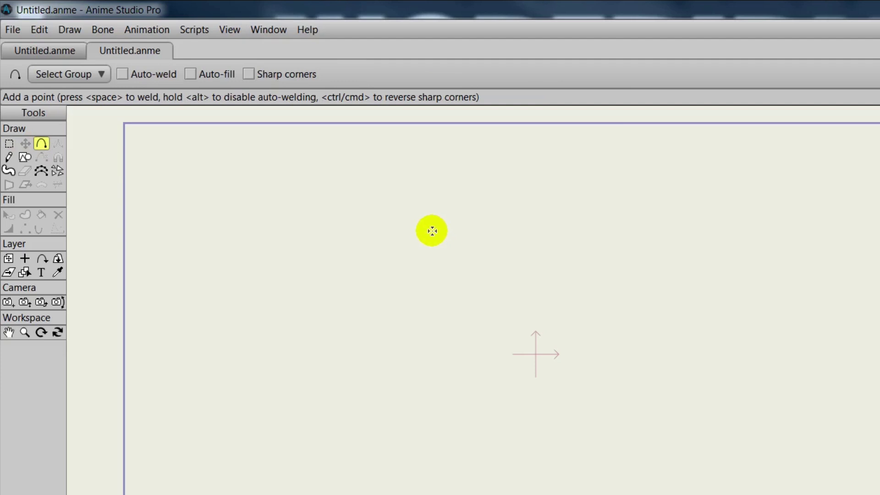
pyautogui.moveTo(586, 259); pyautogui.dragTo(586, 259)
pyautogui.moveTo(586, 259); pyautogui.dragTo(403, 355)
pyautogui.moveTo(415, 231); pyautogui.dragTo(416, 230)
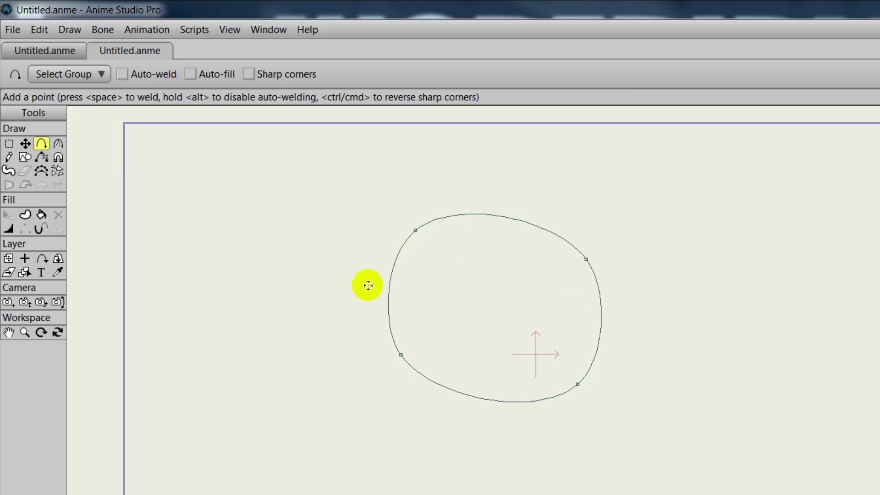
pyautogui.click(41, 214)
pyautogui.click(498, 297)
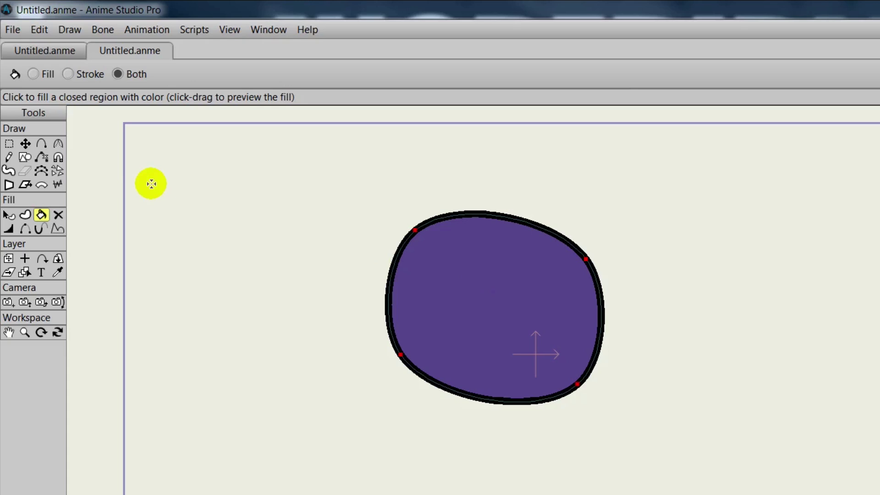
# - Select all four points of the rounded shape and delete it
pyautogui.click(8, 143)
pyautogui.moveTo(412, 407); pyautogui.dragTo(720, 477)
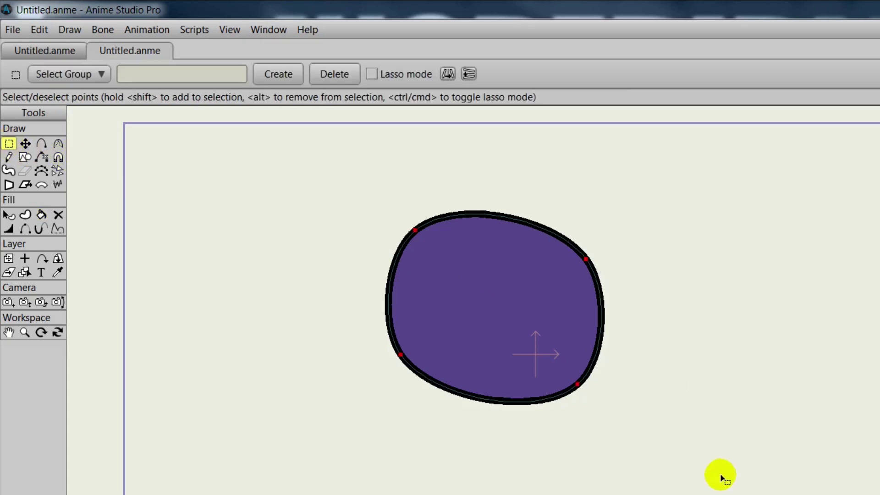
pyautogui.press('Delete')
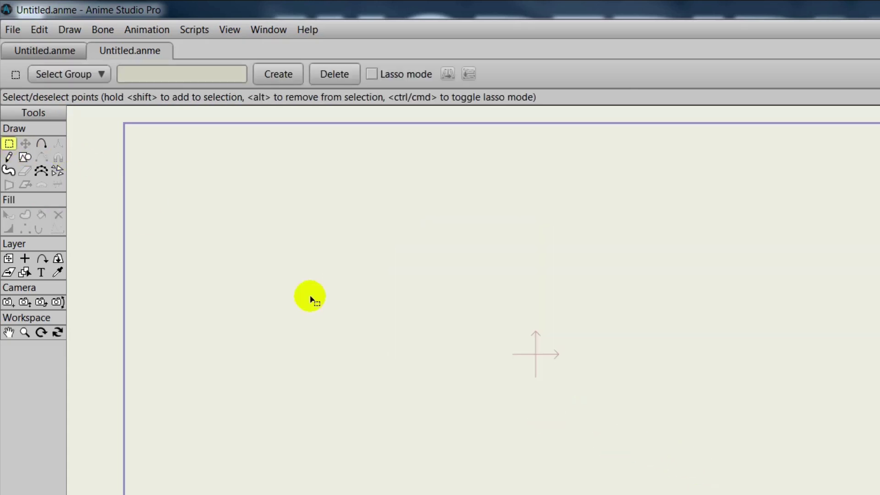
# - Freehand-draw two horizontal strokes crossed by two diagonal strokes
pyautogui.click(9, 157)
pyautogui.moveTo(241, 307)
pyautogui.mouseDown()
pyautogui.moveTo(281, 295)
pyautogui.moveTo(748, 276)
pyautogui.mouseUp()
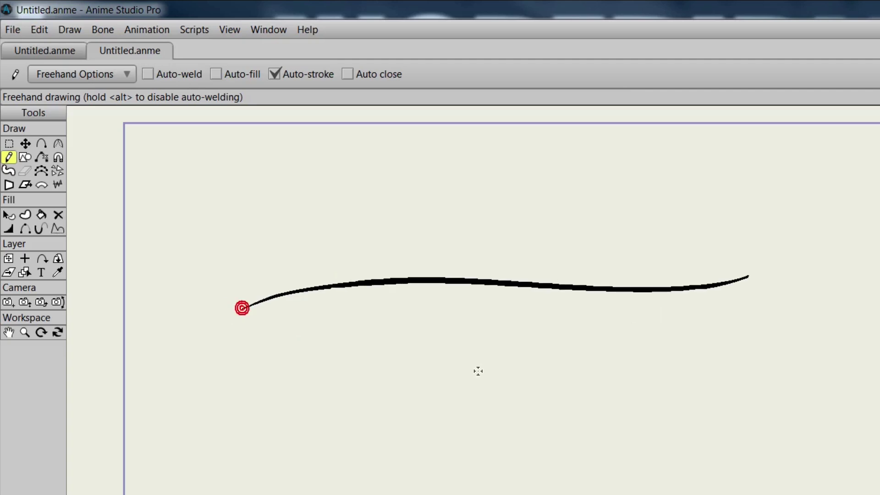
pyautogui.moveTo(275, 395); pyautogui.dragTo(877, 390)
pyautogui.moveTo(383, 202); pyautogui.dragTo(483, 493)
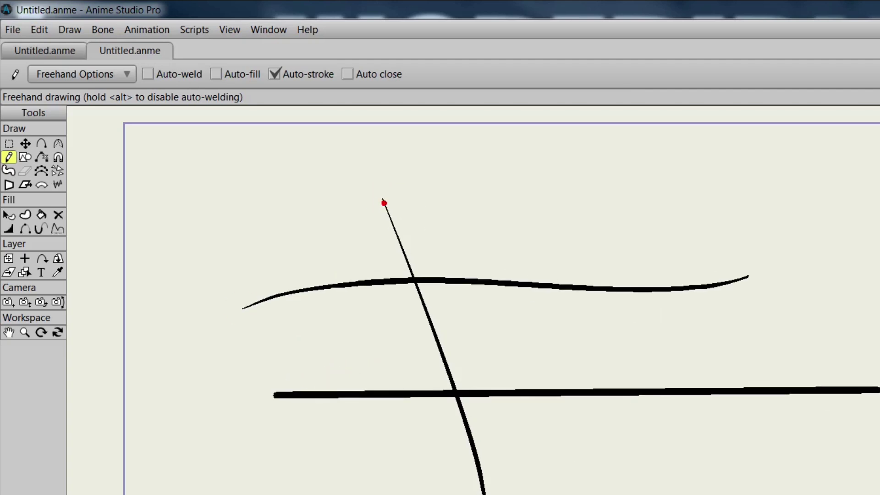
pyautogui.moveTo(528, 187); pyautogui.dragTo(617, 492)
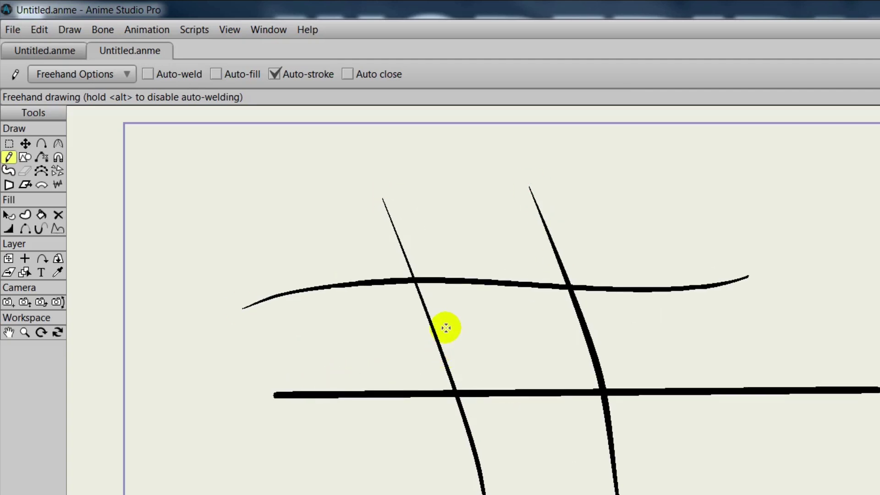
# - Nudge the two diagonal strokes apart and fill the enclosed area between the four strokes purple
pyautogui.click(25, 143)
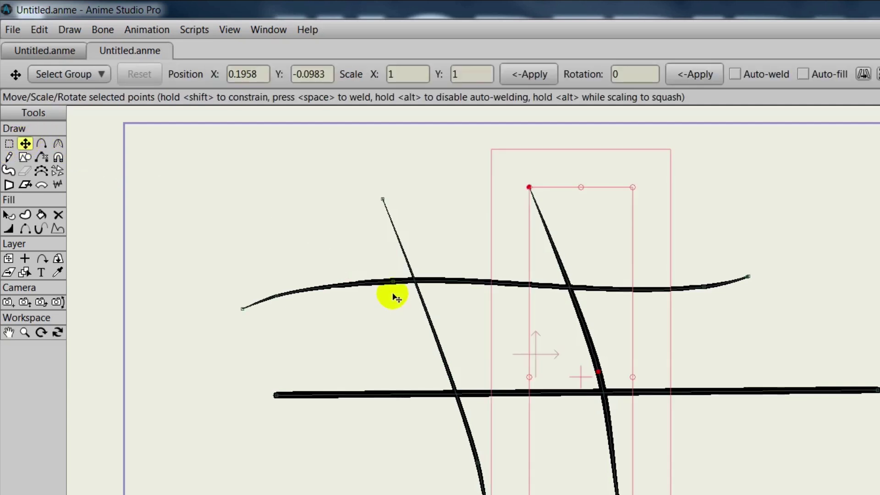
pyautogui.click(436, 338)
pyautogui.moveTo(439, 334); pyautogui.dragTo(415, 338)
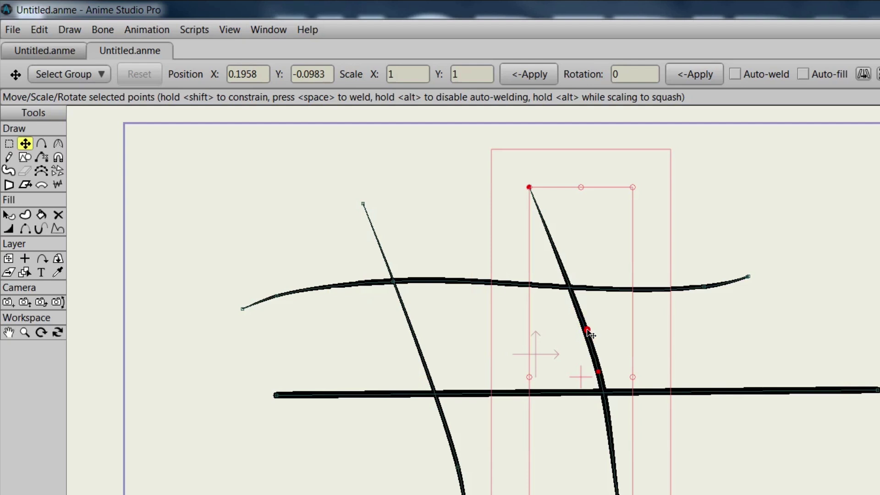
pyautogui.moveTo(589, 334)
pyautogui.mouseDown()
pyautogui.moveTo(699, 340)
pyautogui.moveTo(581, 334)
pyautogui.mouseUp()
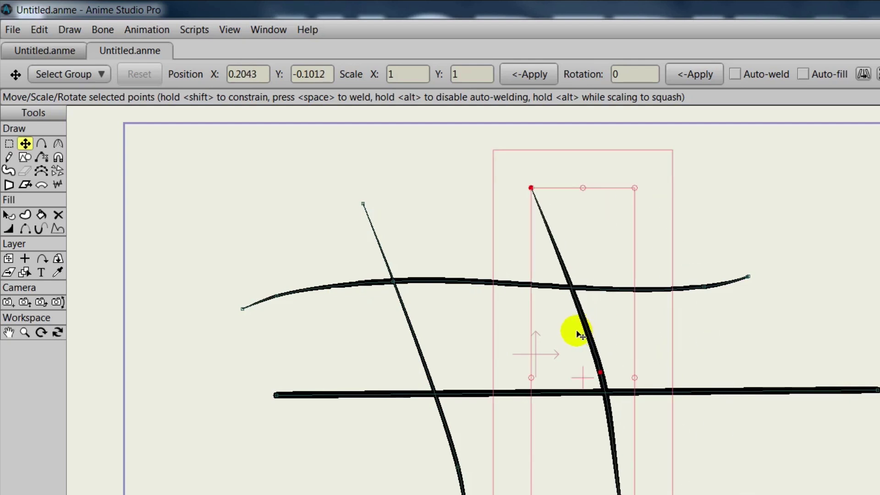
pyautogui.click(41, 216)
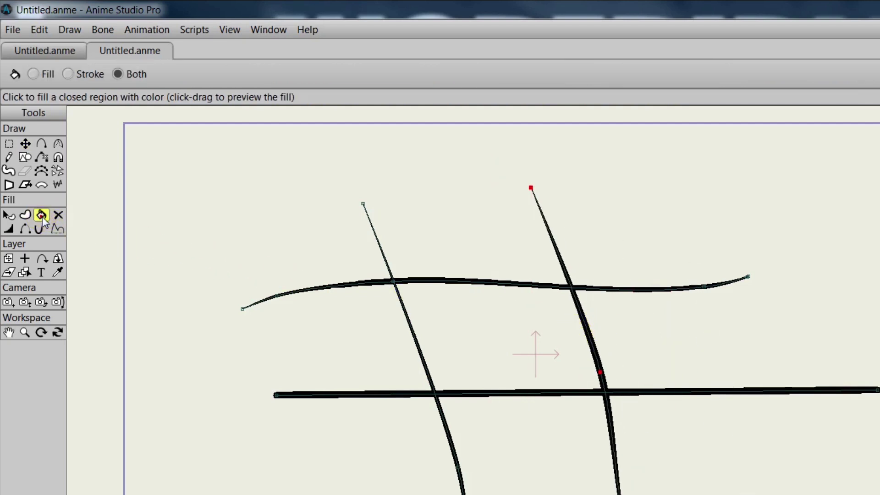
pyautogui.click(504, 328)
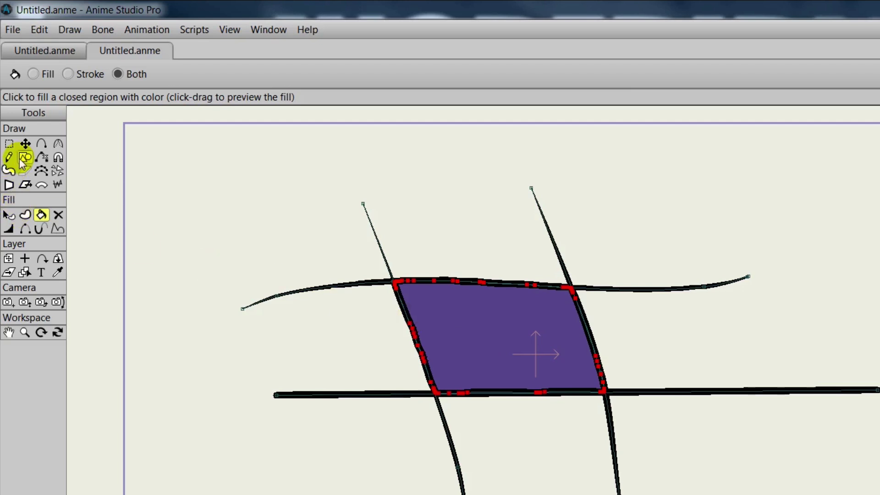
# - Move the purple filled shape to the right, then select everything and delete it
pyautogui.click(25, 144)
pyautogui.moveTo(494, 326); pyautogui.dragTo(870, 273)
pyautogui.moveTo(746, 262); pyautogui.dragTo(746, 262)
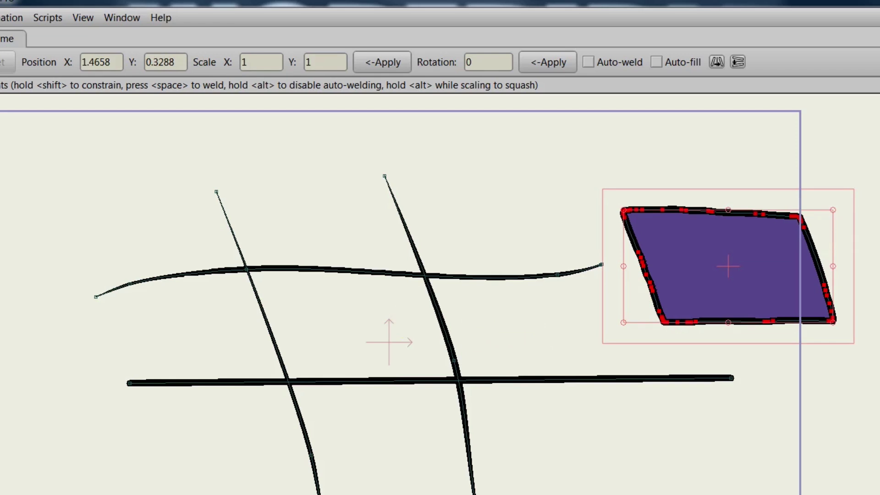
pyautogui.press('g')
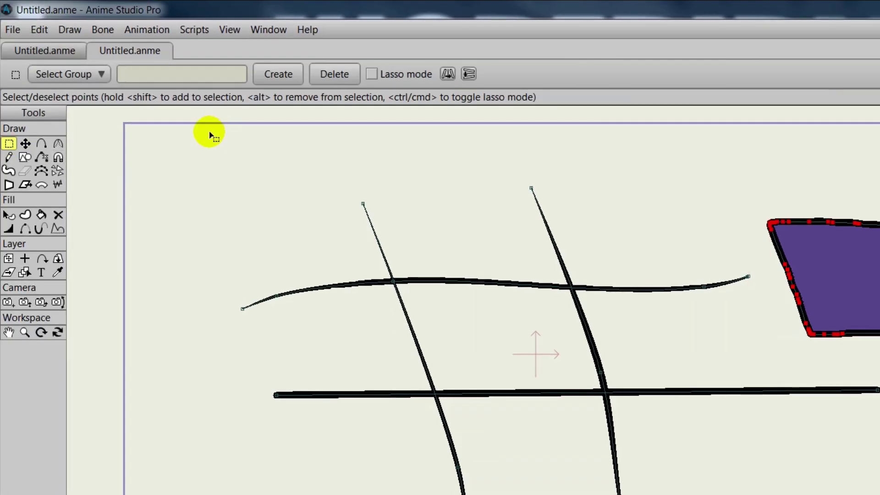
pyautogui.moveTo(193, 122); pyautogui.dragTo(879, 494)
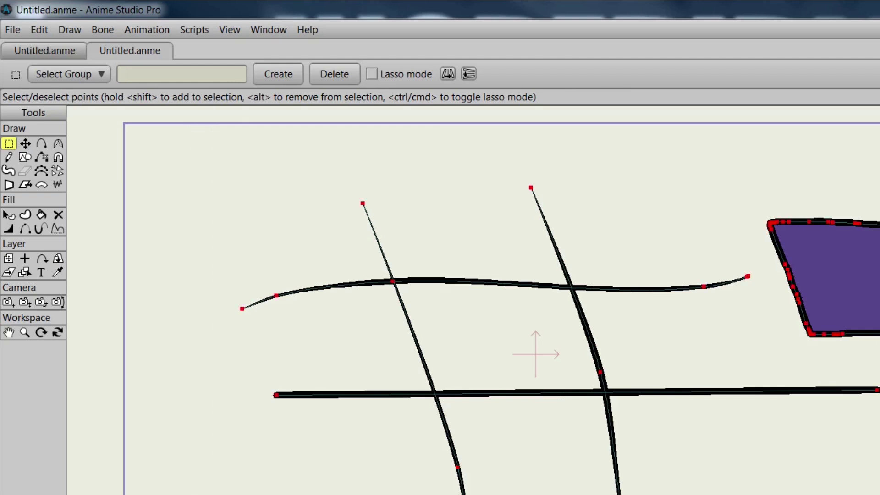
pyautogui.press('Delete')
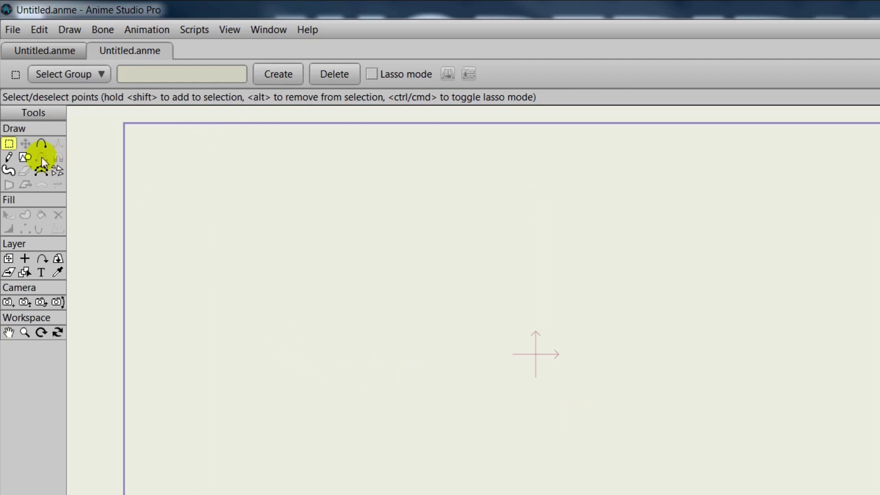
# - Draw two overlapping ellipse circles near the canvas centre
pyautogui.click(25, 158)
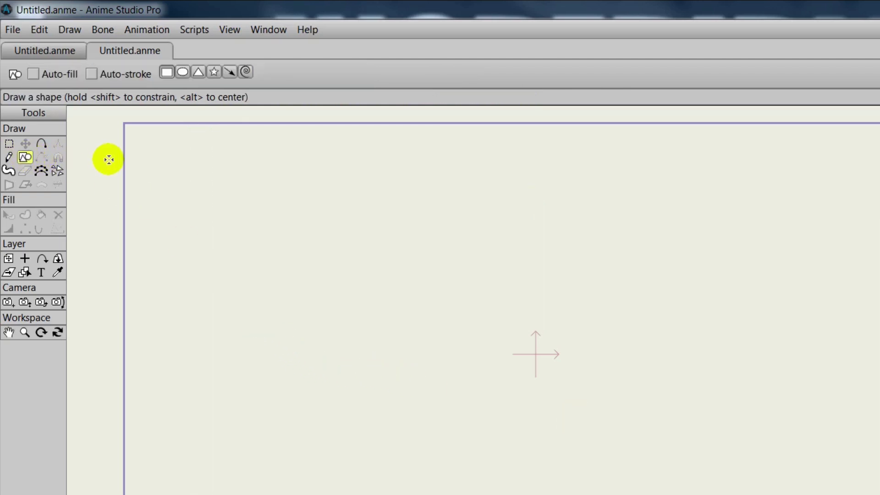
pyautogui.click(183, 73)
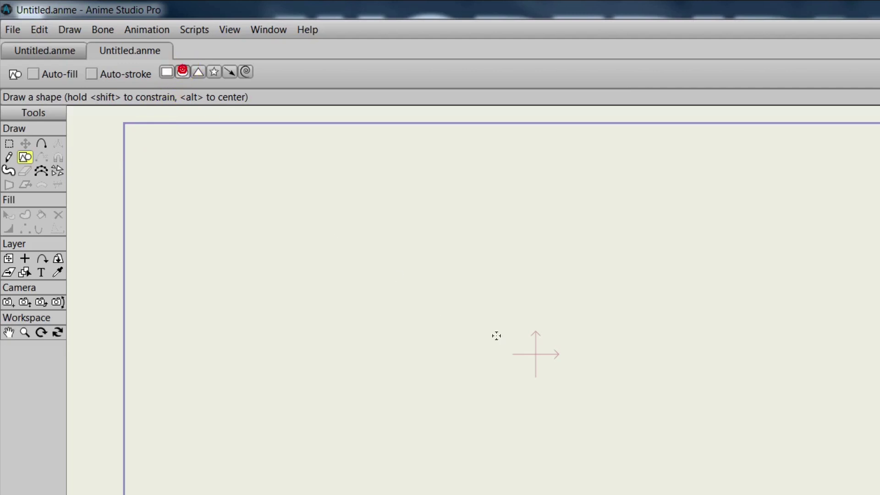
pyautogui.moveTo(528, 336); pyautogui.dragTo(648, 353)
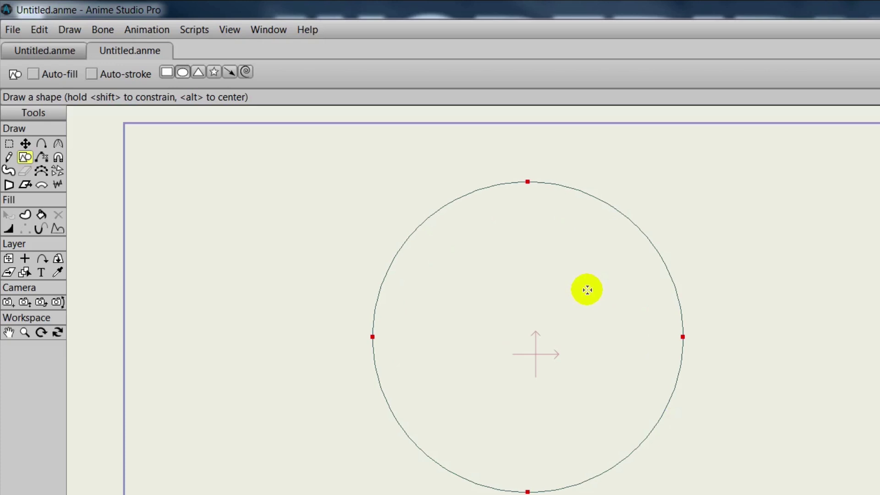
pyautogui.moveTo(598, 288); pyautogui.dragTo(721, 414)
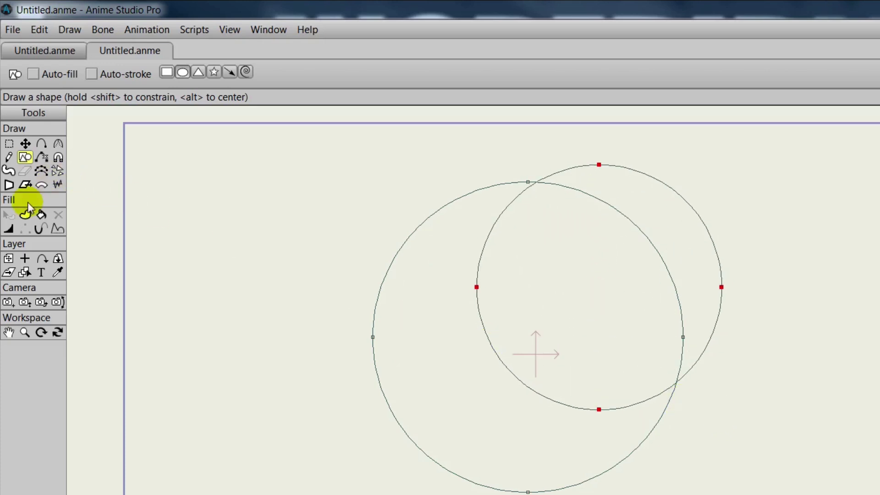
# - Fill the crescent region purple, preview it, and delete the leftover arcs via Select Inverse
pyautogui.click(41, 215)
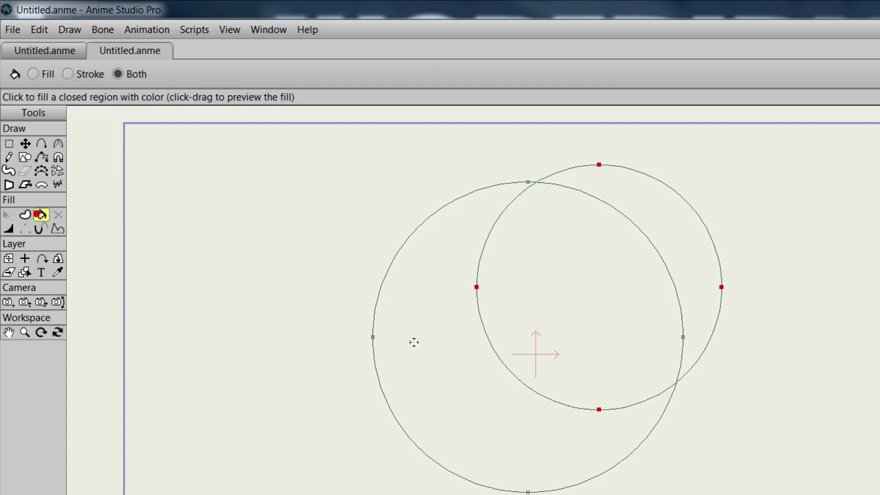
pyautogui.click(444, 365)
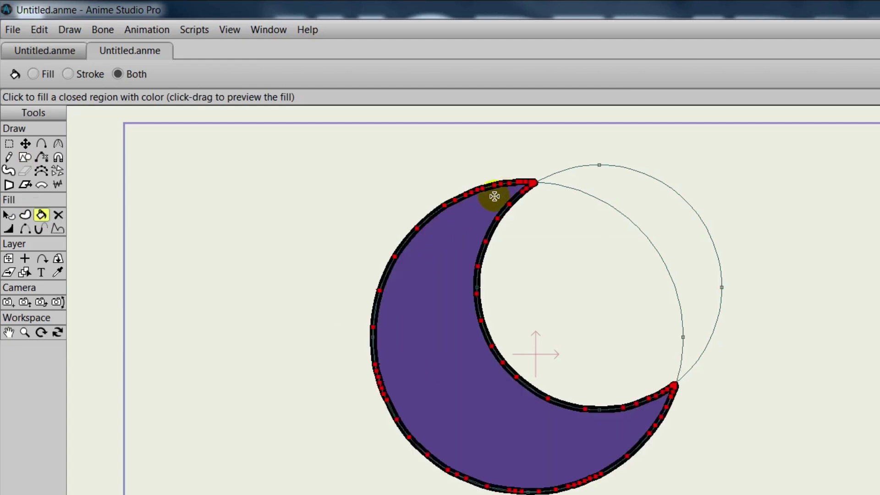
pyautogui.hotkey('ctrl', 'r')
pyautogui.click(39, 31)
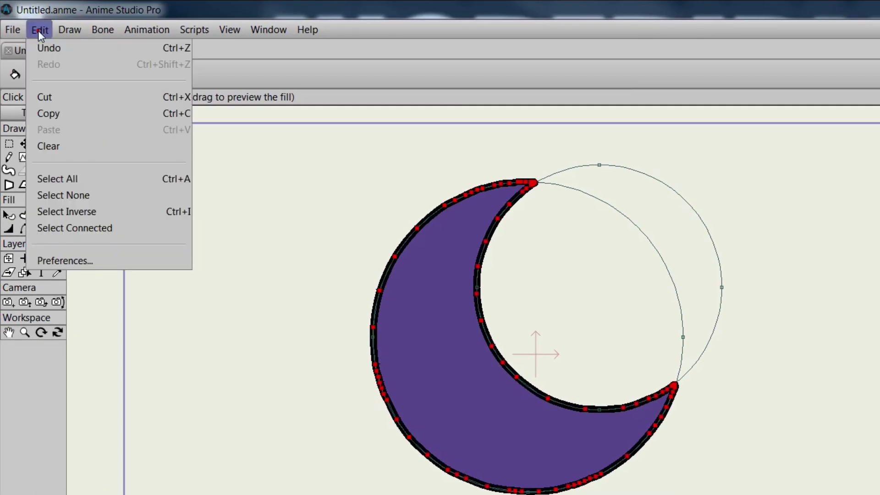
pyautogui.click(71, 211)
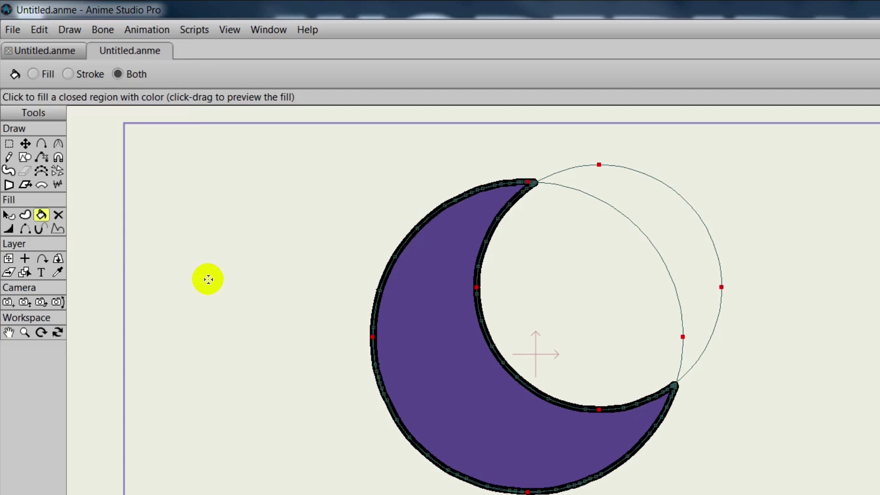
pyautogui.press('Delete')
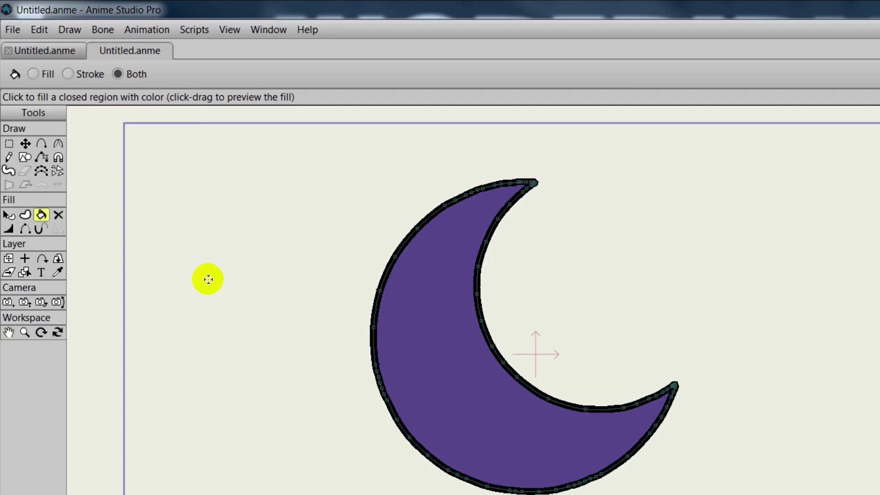
# - Move the whole crescent upward, then marquee-select all its points
pyautogui.click(26, 143)
pyautogui.hotkey('ctrl', 'a')
pyautogui.moveTo(403, 334)
pyautogui.mouseDown()
pyautogui.moveTo(452, 304)
pyautogui.moveTo(400, 317)
pyautogui.moveTo(393, 343)
pyautogui.mouseUp()
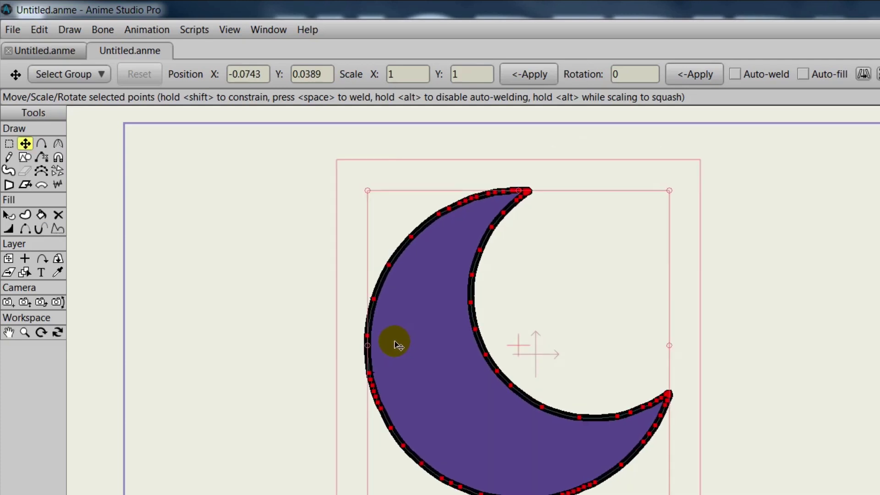
pyautogui.click(8, 143)
pyautogui.moveTo(324, 162); pyautogui.dragTo(782, 494)
# - Clear the canvas and draw a large circle with a smaller circle overlapping its lower right
pyautogui.press('Delete')
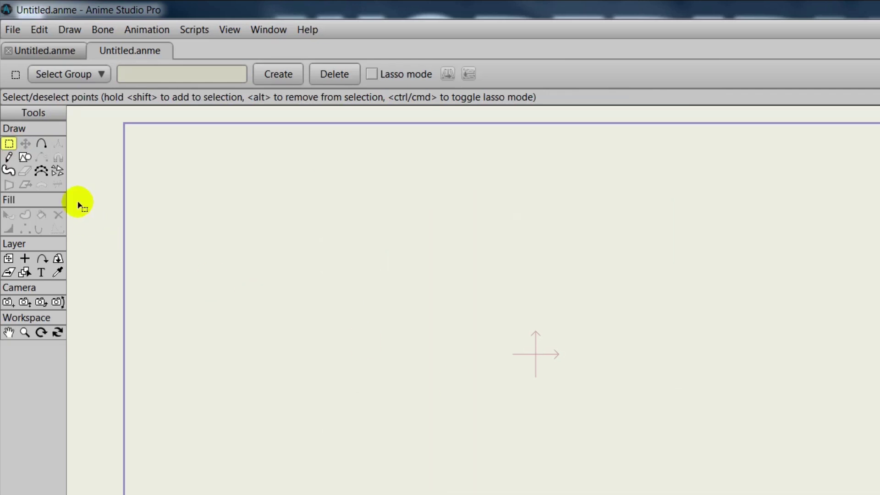
pyautogui.click(25, 158)
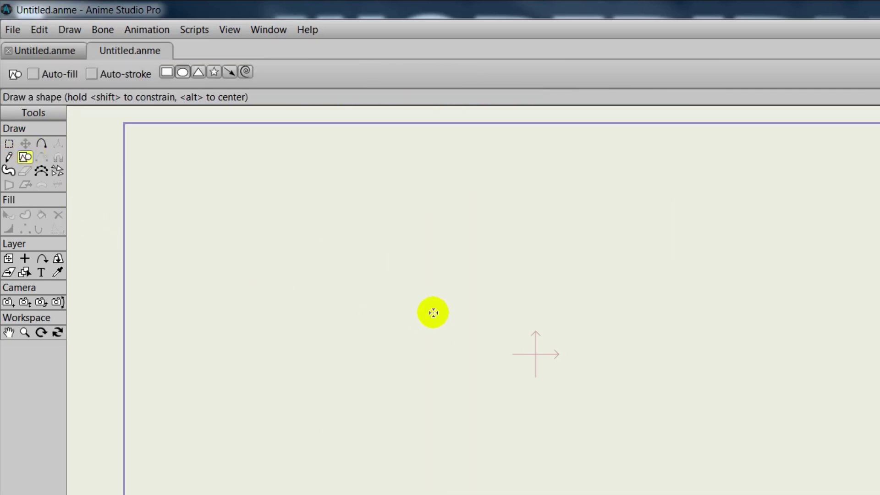
pyautogui.moveTo(423, 287); pyautogui.dragTo(587, 466)
pyautogui.moveTo(487, 383); pyautogui.dragTo(557, 470)
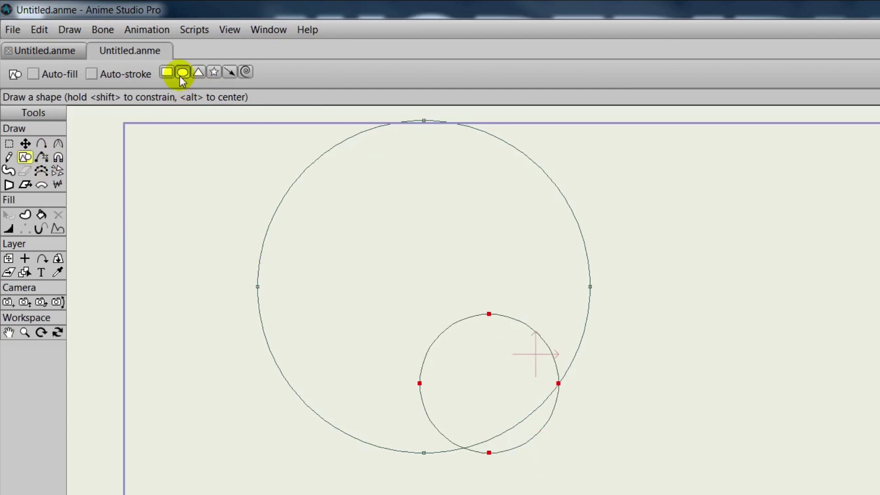
# - Draw six rectangles: one across the circle's right edge, three flat upper-left, two lower-left
pyautogui.click(167, 72)
pyautogui.moveTo(528, 214); pyautogui.dragTo(635, 275)
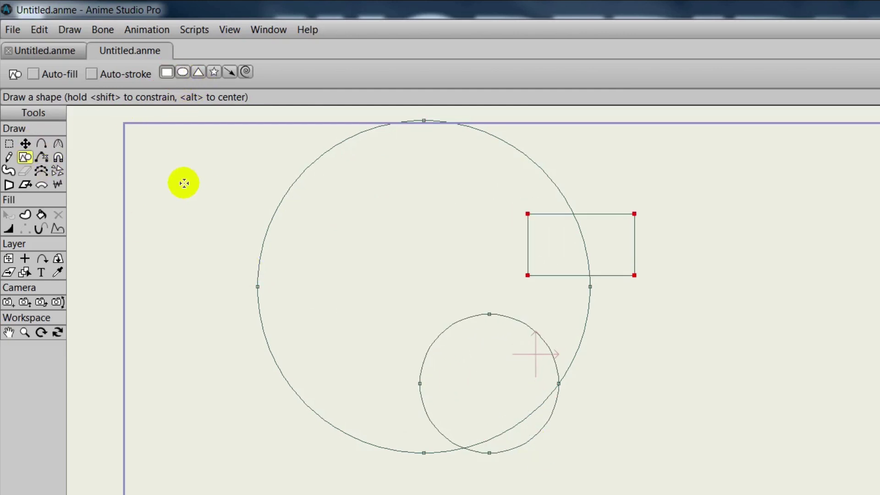
pyautogui.moveTo(202, 175)
pyautogui.mouseDown()
pyautogui.moveTo(229, 193)
pyautogui.moveTo(403, 195)
pyautogui.mouseUp()
pyautogui.moveTo(219, 212); pyautogui.dragTo(417, 232)
pyautogui.moveTo(237, 251); pyautogui.dragTo(387, 274)
pyautogui.moveTo(227, 355); pyautogui.dragTo(383, 374)
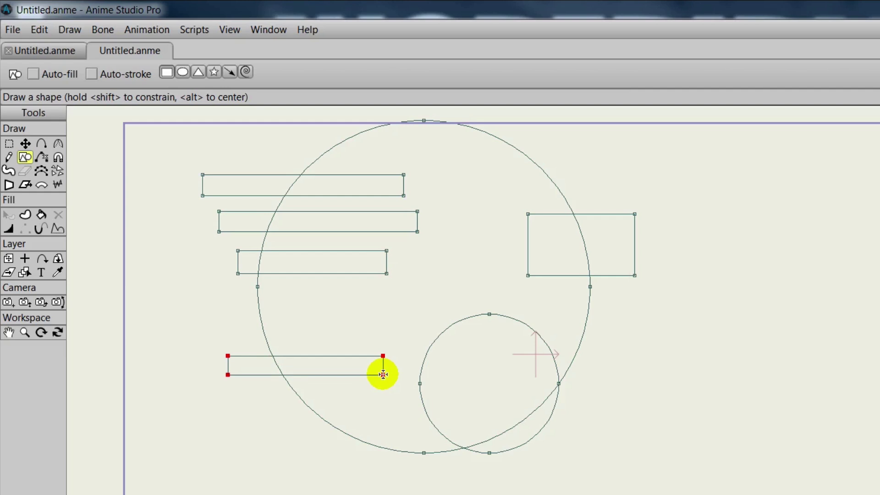
pyautogui.moveTo(258, 392)
pyautogui.mouseDown()
pyautogui.moveTo(321, 409)
pyautogui.moveTo(400, 408)
pyautogui.moveTo(405, 494)
pyautogui.mouseUp()
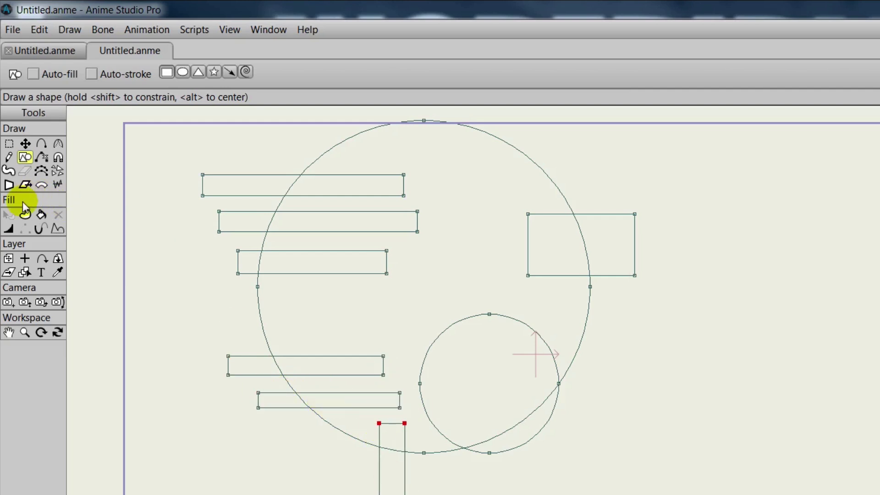
# - Fill the large circle purple with the paint bucket, then delete the inverted leftover red points
pyautogui.click(40, 215)
pyautogui.click(467, 257)
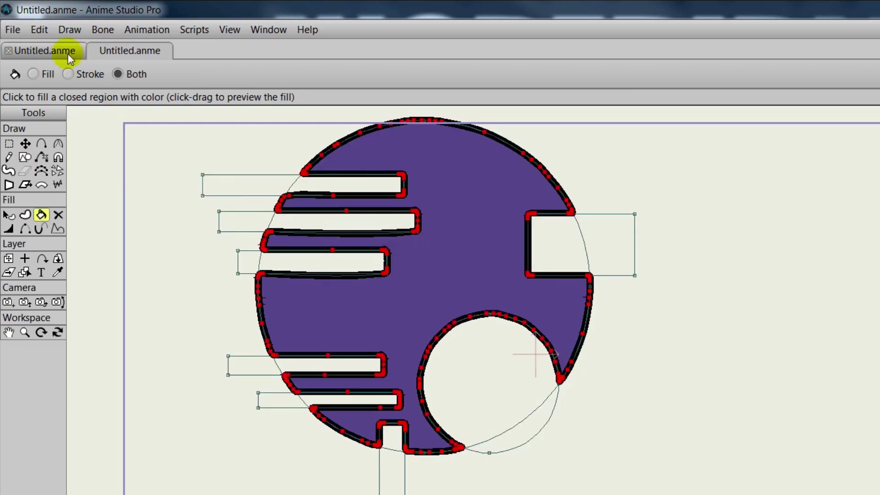
pyautogui.click(36, 26)
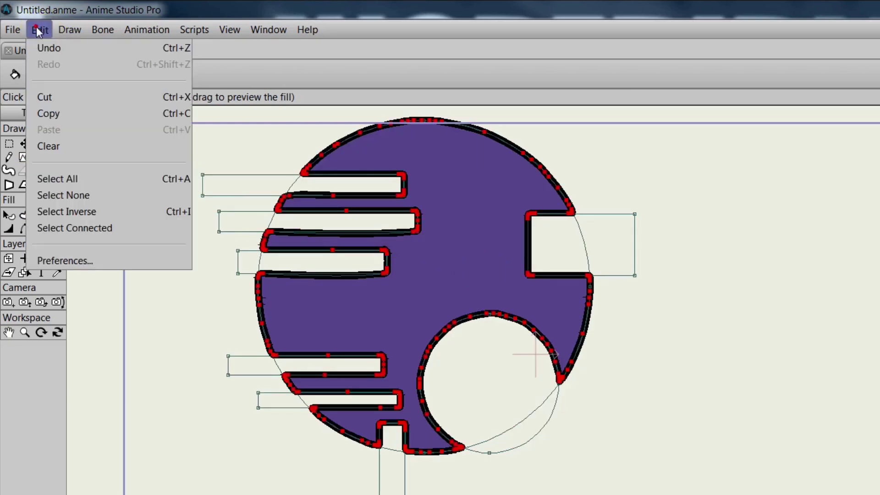
pyautogui.click(67, 212)
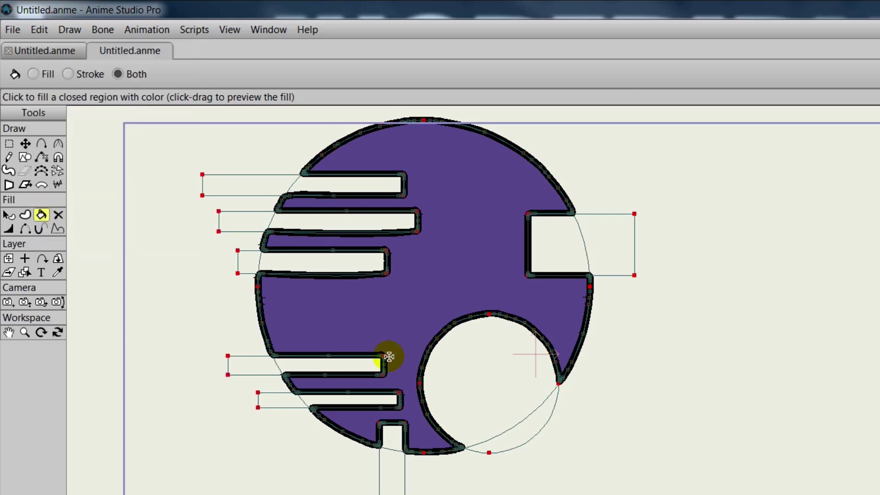
pyautogui.press('Delete')
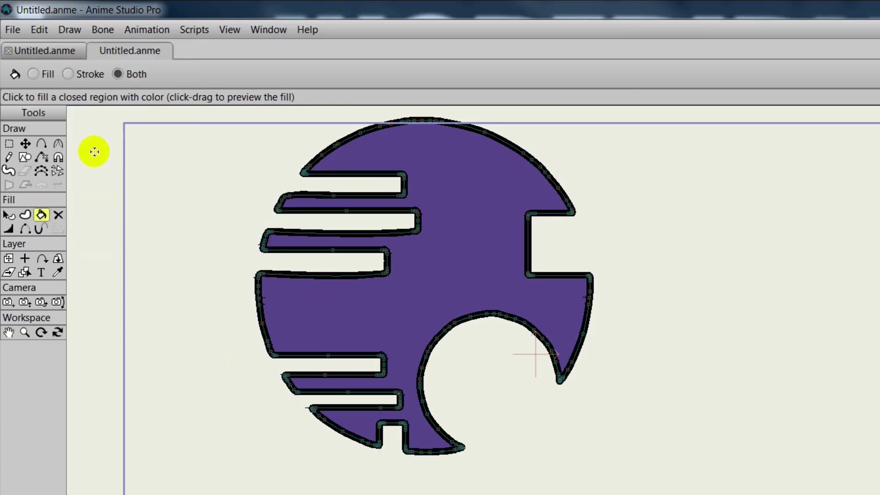
# - Test-drag one outline point with the Transform Points tool, then undo the change
pyautogui.click(25, 144)
pyautogui.moveTo(458, 263); pyautogui.dragTo(458, 281)
pyautogui.hotkey('ctrl', 'z')
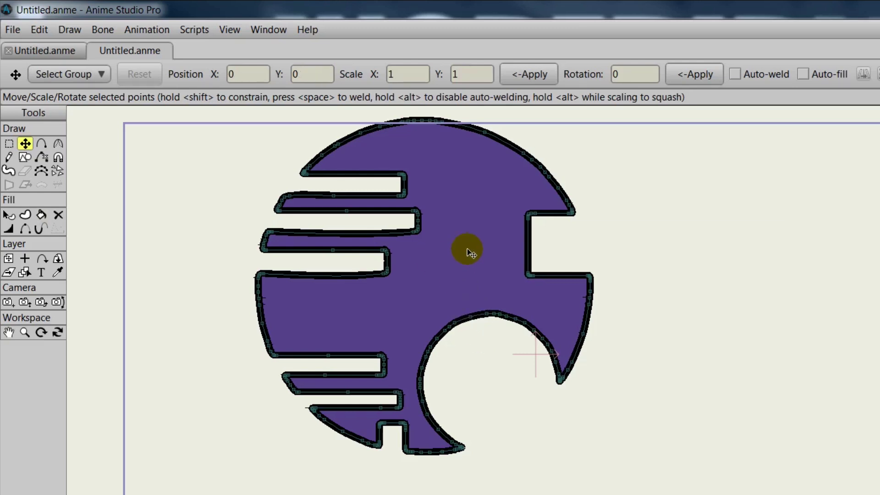
# - Select all points and drag the whole purple shape right and down
pyautogui.hotkey('ctrl', 'a')
pyautogui.moveTo(469, 252); pyautogui.dragTo(539, 323)
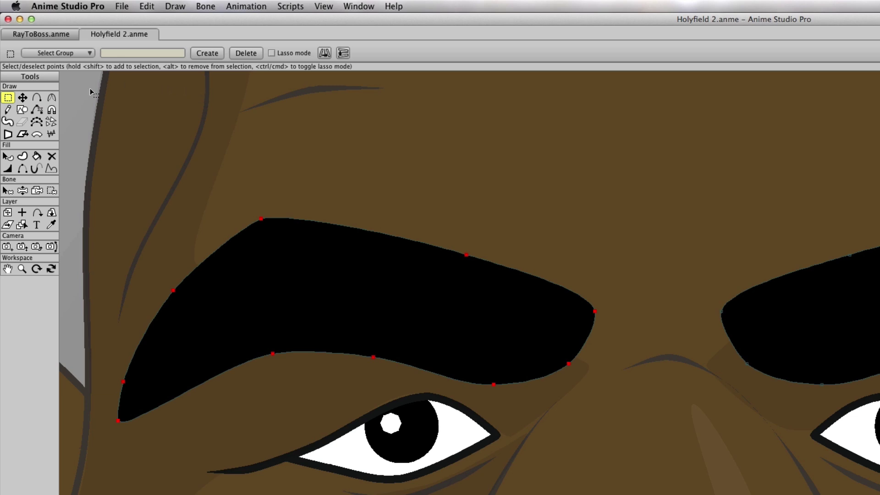
# - With Transform Points, drag inside the eyebrow's bounding box to shift it up and right
pyautogui.click(22, 98)
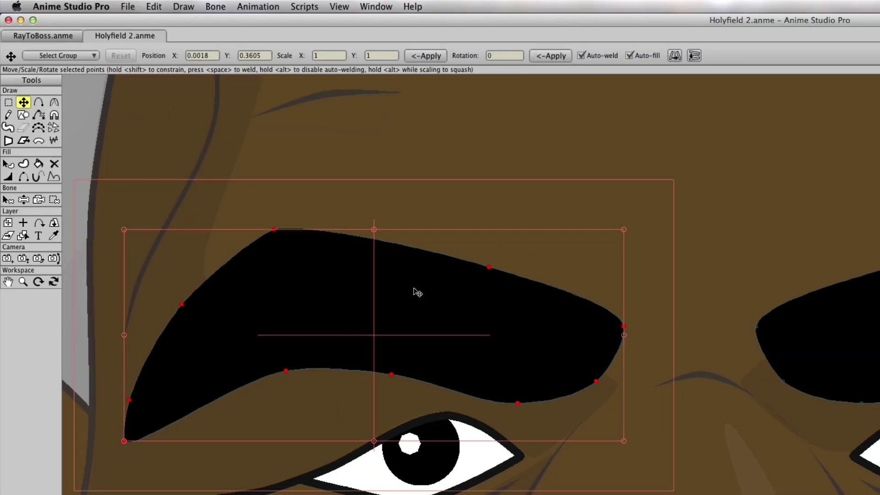
pyautogui.moveTo(417, 292); pyautogui.dragTo(459, 292)
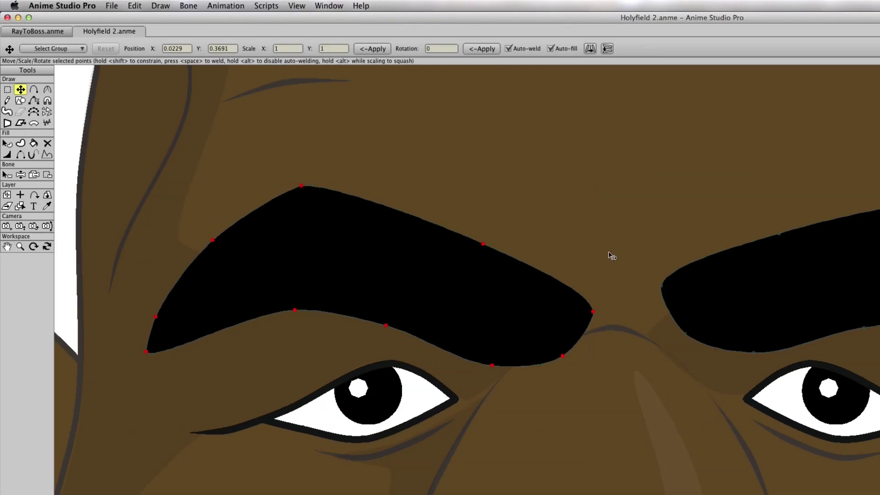
# - Rotate the eyebrow from outside its bounding box, adjusting until it reaches a steeper tilt
pyautogui.moveTo(612, 255); pyautogui.dragTo(607, 197)
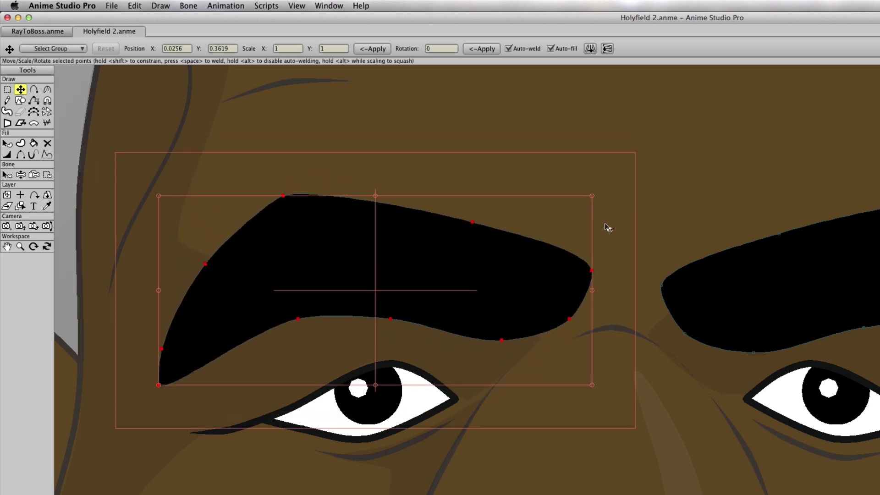
pyautogui.moveTo(607, 228); pyautogui.dragTo(607, 190)
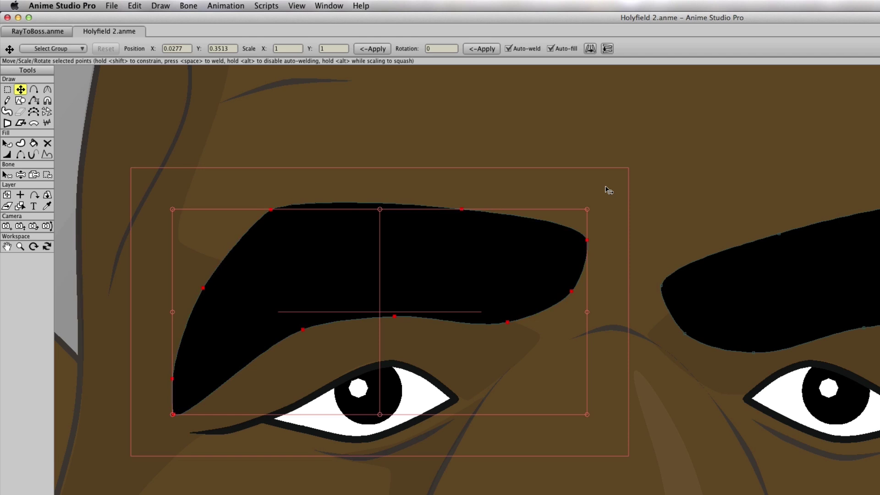
pyautogui.moveTo(602, 250); pyautogui.dragTo(606, 202)
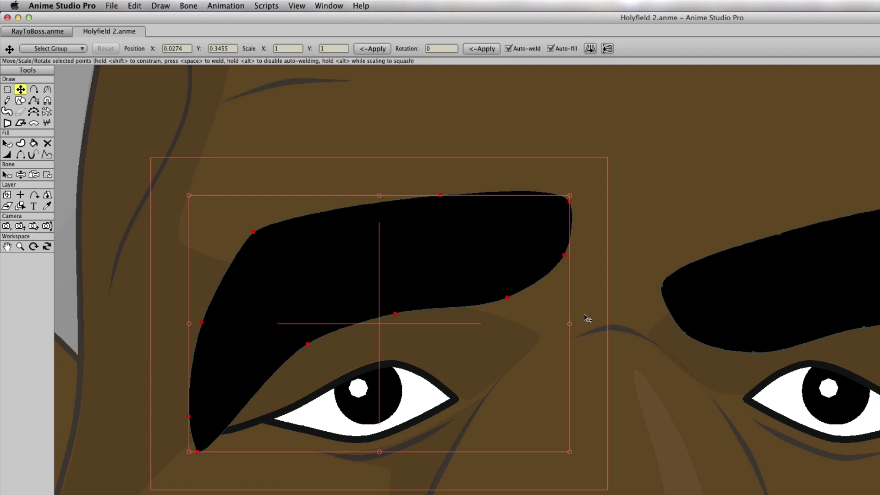
# - Undo the rotation, then use the scale handles to widen the eyebrow slightly and make it thinner
pyautogui.press('super+z')
pyautogui.press('super+z')
pyautogui.press('super+z')
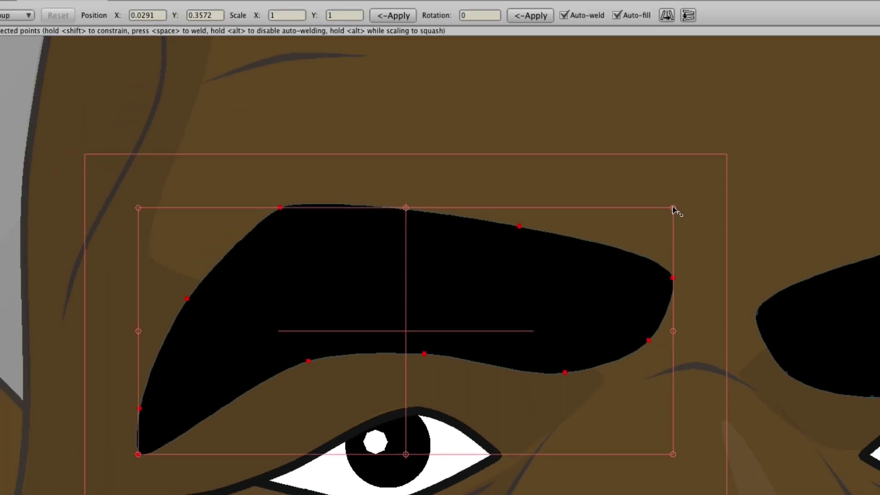
pyautogui.moveTo(677, 211); pyautogui.dragTo(652, 234)
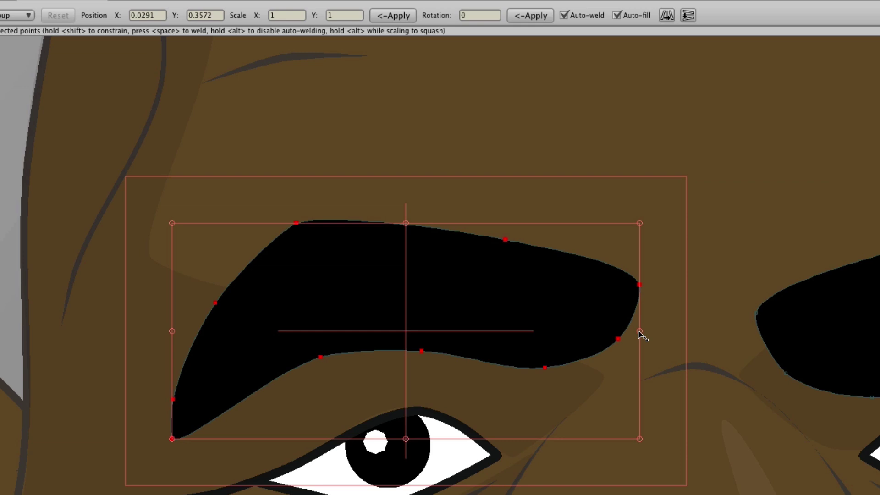
pyautogui.moveTo(639, 331); pyautogui.dragTo(661, 331)
pyautogui.moveTo(419, 443); pyautogui.dragTo(406, 418)
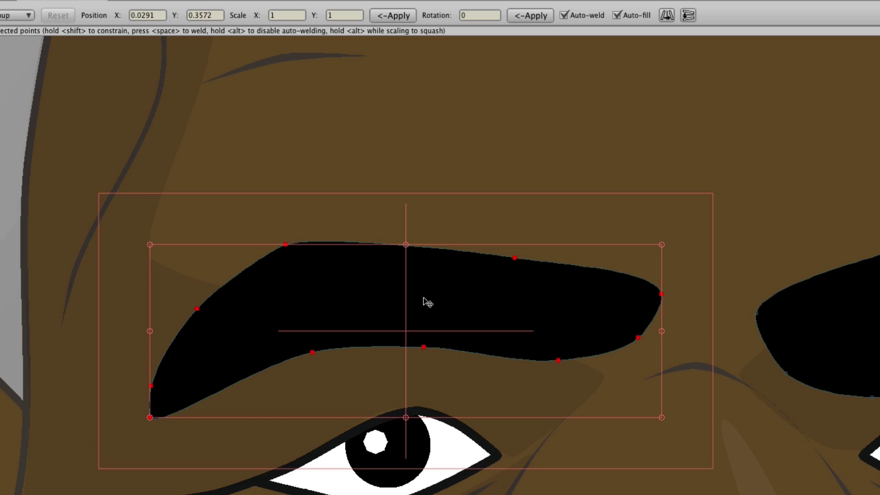
# - Move the eyebrow up and right, try bending its right end, and stretch it wider
pyautogui.moveTo(412, 304); pyautogui.dragTo(429, 219)
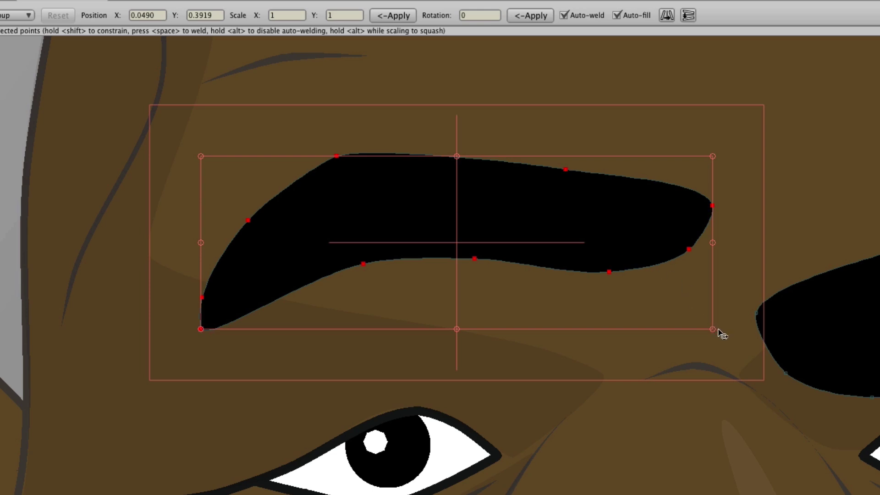
pyautogui.moveTo(667, 394)
pyautogui.mouseDown()
pyautogui.moveTo(611, 426)
pyautogui.moveTo(667, 387)
pyautogui.mouseUp()
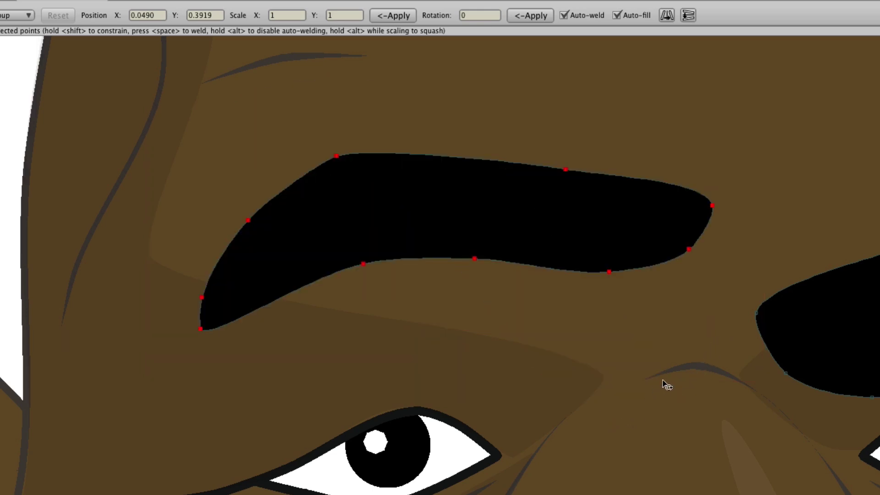
pyautogui.moveTo(696, 239); pyautogui.dragTo(677, 330)
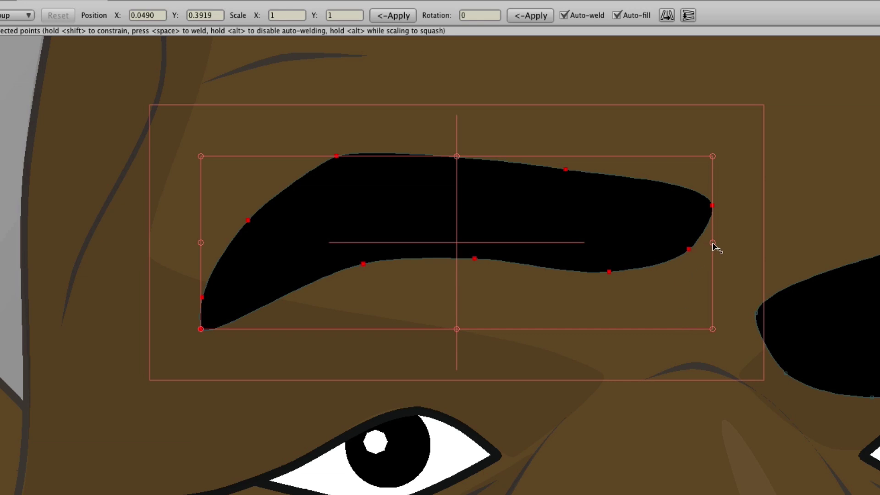
pyautogui.moveTo(712, 243); pyautogui.dragTo(740, 251)
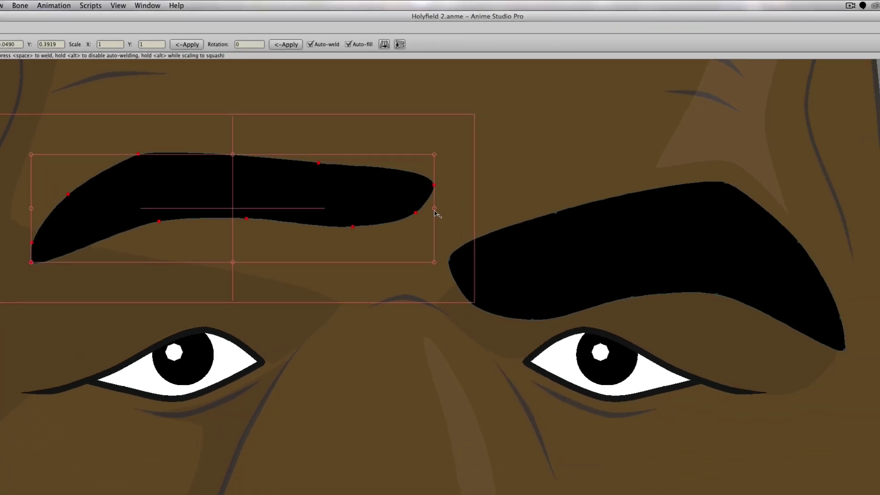
# - Switch the selection between the right and left eyebrows, ending on the right eyebrow
pyautogui.click(614, 240)
pyautogui.click(364, 192)
pyautogui.click(610, 257)
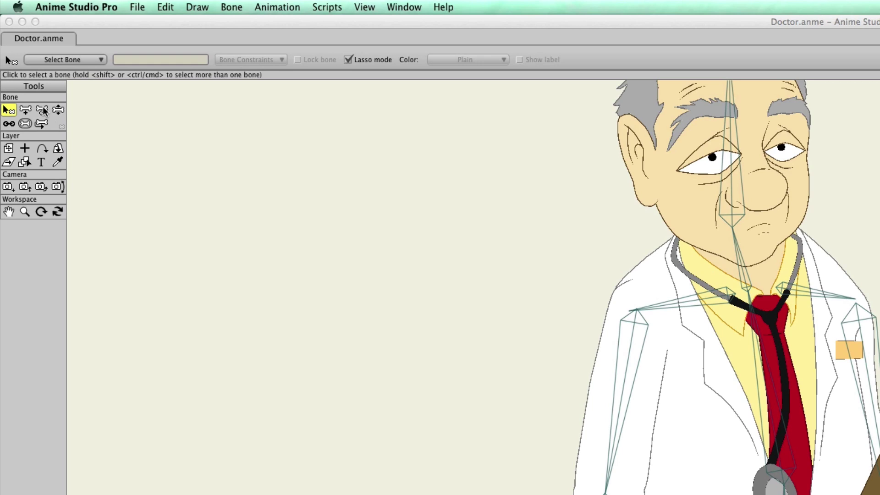
# - Choose the Transform Bone tool and pan the view along the coat sleeve to its bone
pyautogui.click(41, 110)
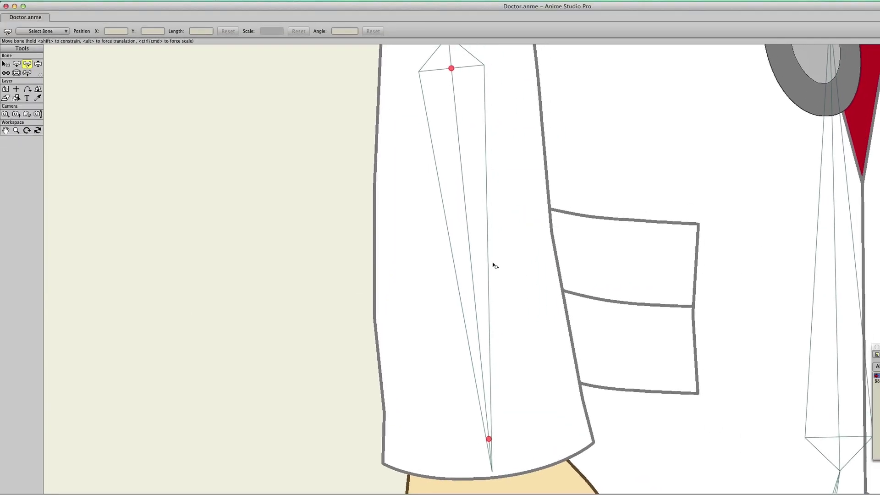
pyautogui.moveTo(493, 264); pyautogui.dragTo(462, 276)
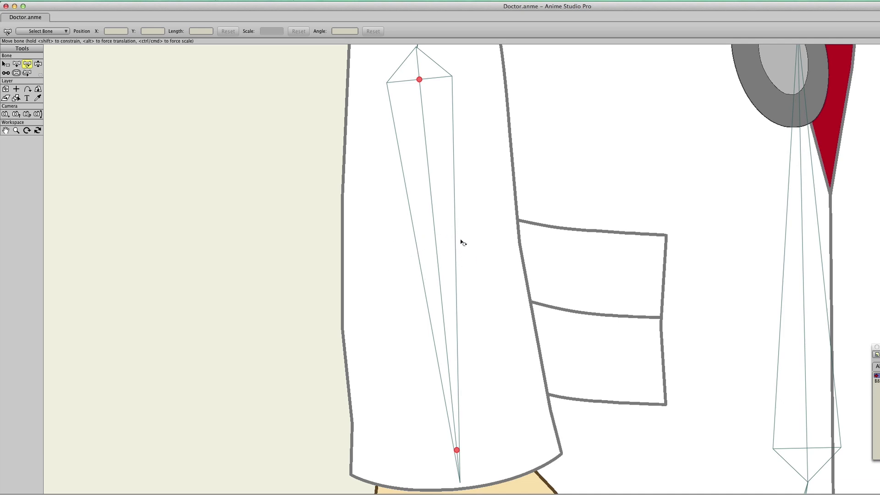
# - Rotate the red arm bone from about 16.8 to roughly 15.2 degrees
pyautogui.moveTo(462, 243)
pyautogui.mouseDown()
pyautogui.moveTo(483, 230)
pyautogui.moveTo(425, 240)
pyautogui.moveTo(463, 238)
pyautogui.mouseUp()
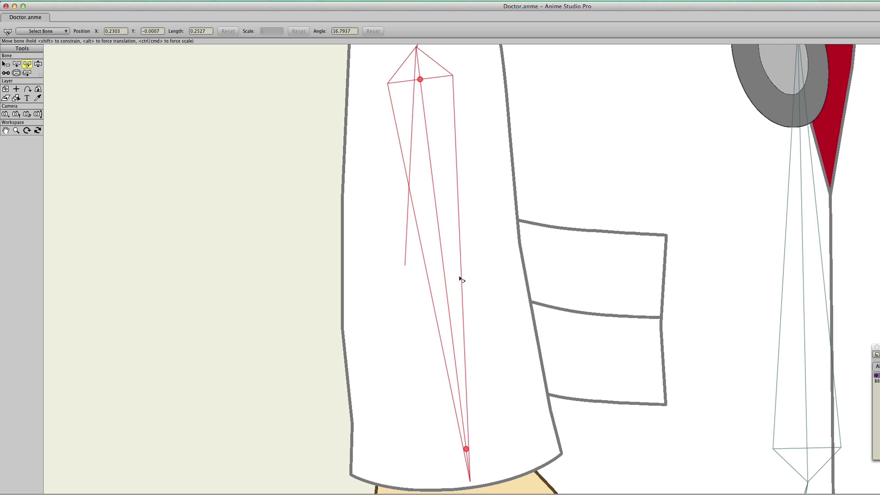
pyautogui.moveTo(461, 281)
pyautogui.mouseDown()
pyautogui.moveTo(414, 288)
pyautogui.moveTo(473, 283)
pyautogui.moveTo(402, 287)
pyautogui.moveTo(453, 281)
pyautogui.mouseUp()
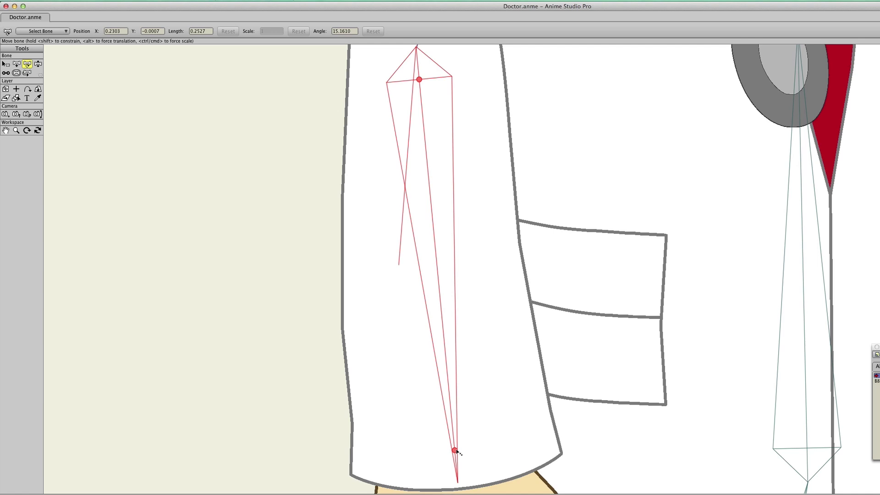
# - Lengthen the arm bone to 0.2538, nudge its base to X 0.2327, Y -0.0017, then pan to the shoulder
pyautogui.moveTo(457, 452)
pyautogui.mouseDown()
pyautogui.moveTo(428, 204)
pyautogui.moveTo(442, 400)
pyautogui.moveTo(458, 438)
pyautogui.moveTo(419, 210)
pyautogui.moveTo(452, 453)
pyautogui.mouseUp()
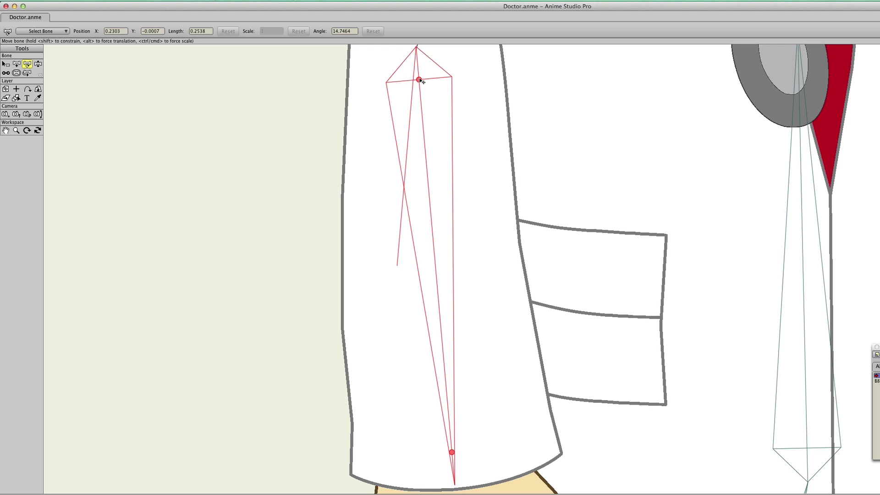
pyautogui.moveTo(421, 82)
pyautogui.mouseDown()
pyautogui.moveTo(446, 117)
pyautogui.moveTo(393, 92)
pyautogui.moveTo(398, 159)
pyautogui.moveTo(481, 112)
pyautogui.moveTo(412, 78)
pyautogui.moveTo(426, 143)
pyautogui.moveTo(463, 89)
pyautogui.moveTo(416, 83)
pyautogui.mouseUp()
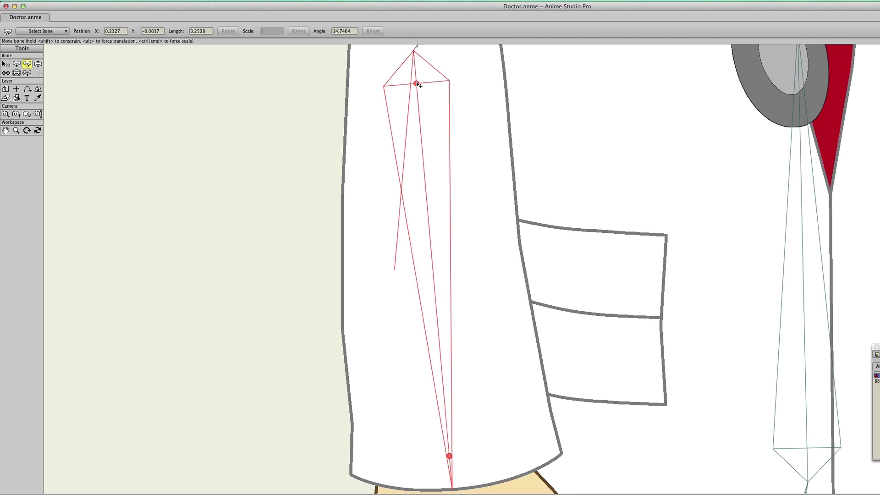
pyautogui.moveTo(530, 78)
pyautogui.mouseDown()
pyautogui.moveTo(544, 131)
pyautogui.moveTo(502, 265)
pyautogui.mouseUp()
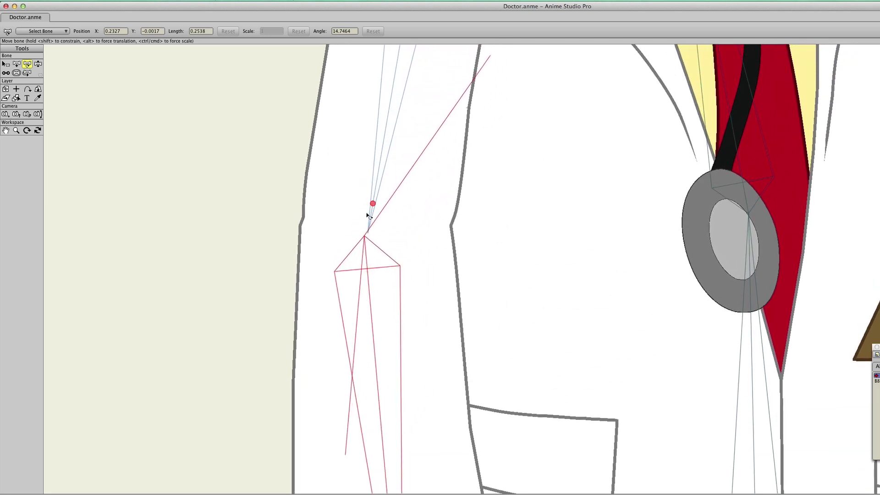
# - Select the thin upper-arm bone and hide it with Bone > Hide Selected Bones
pyautogui.click(378, 179)
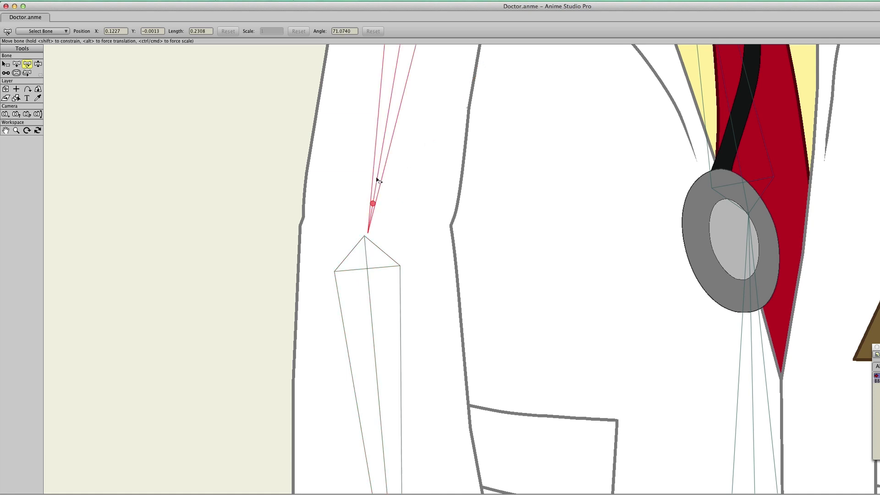
pyautogui.click(151, 0)
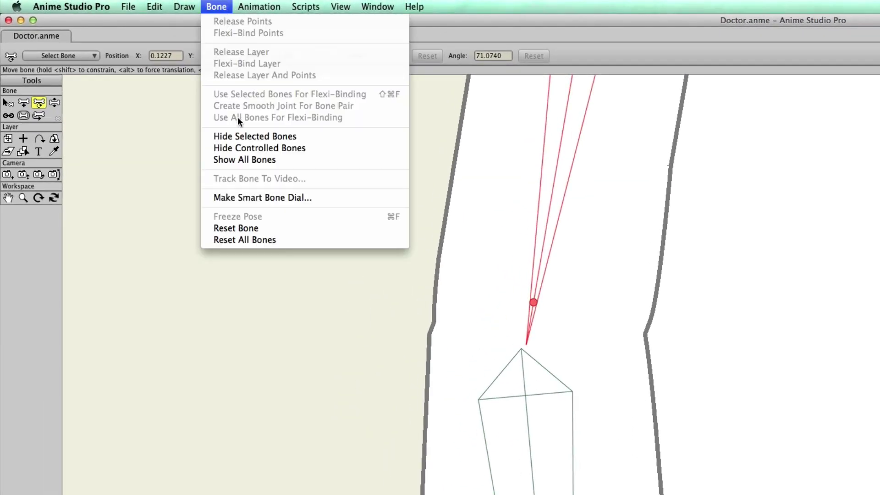
pyautogui.click(241, 135)
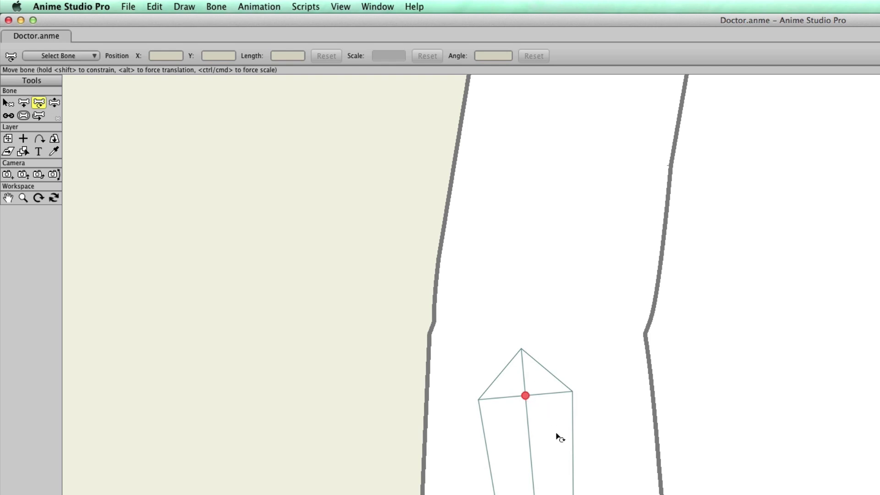
pyautogui.moveTo(579, 471); pyautogui.dragTo(571, 249)
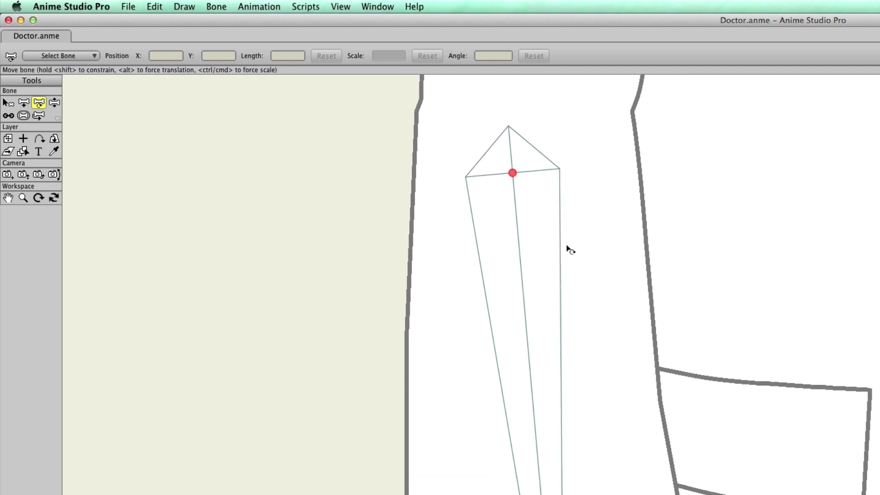